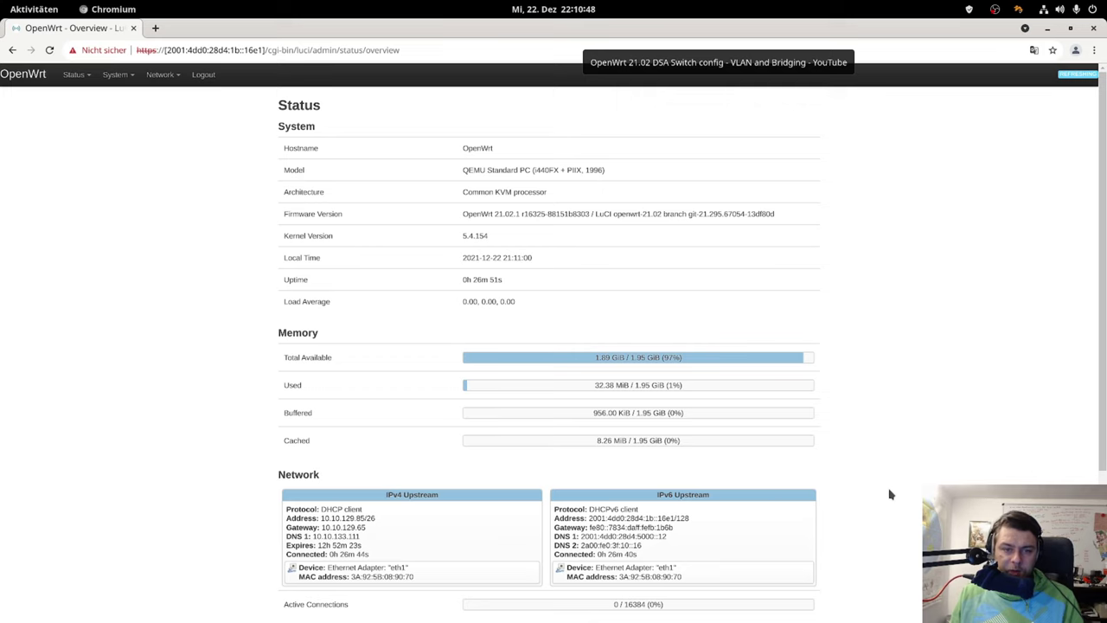
Review the LAN, WAN and WAN6 interfaces and the br-lan, eth0, eth1 and eth2 devices, ending on Devices
{"action": "left_click", "coordinate": [165, 100]}
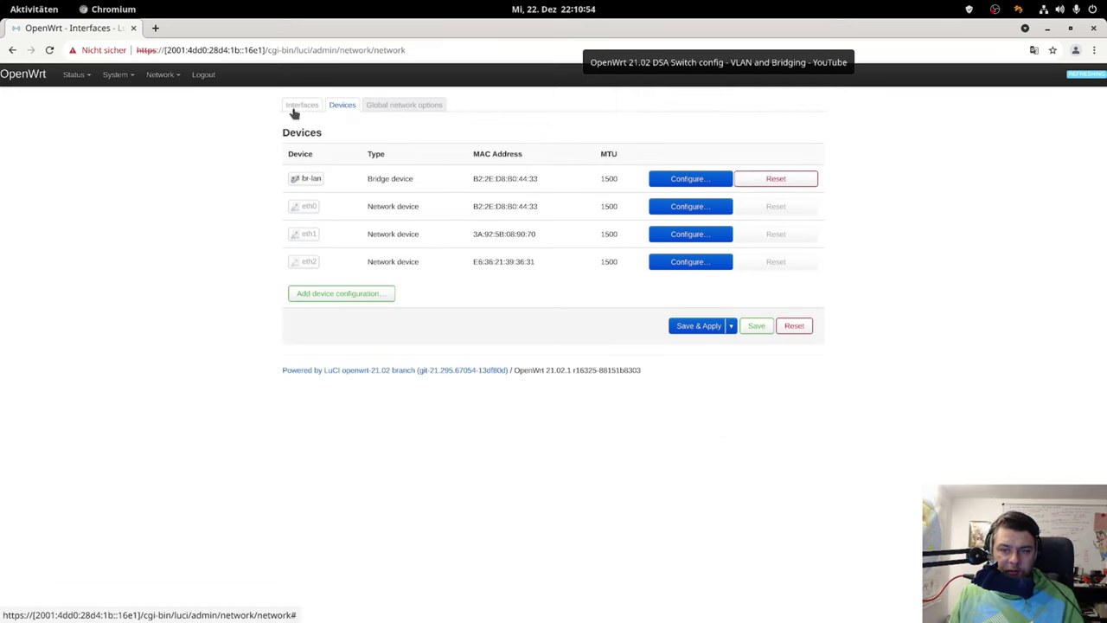
{"action": "left_click", "coordinate": [299, 106]}
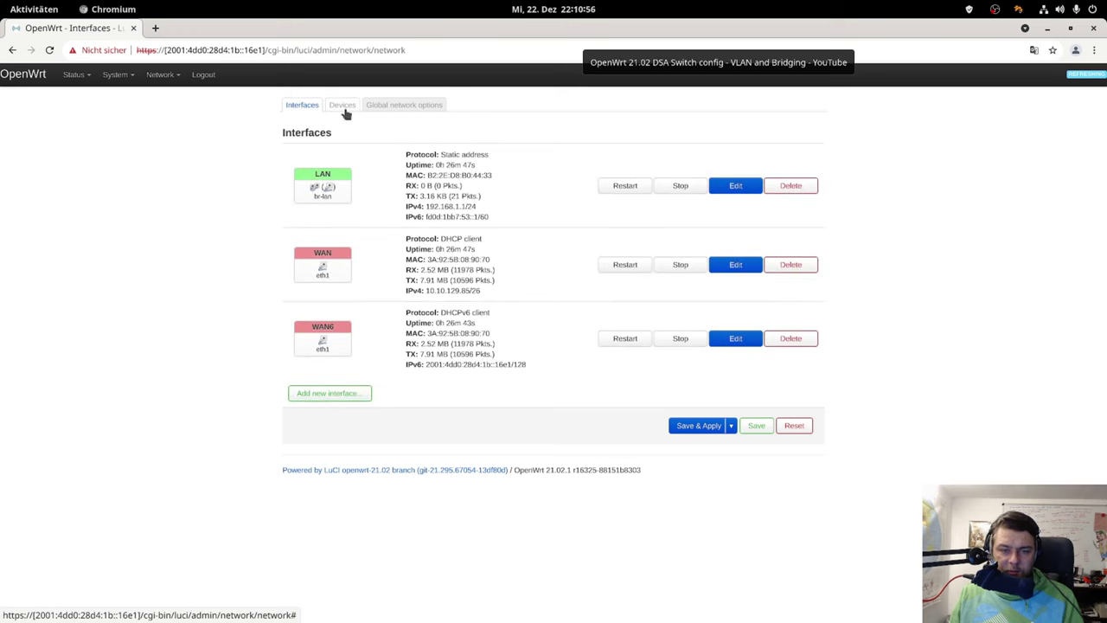
{"action": "left_click", "coordinate": [344, 113]}
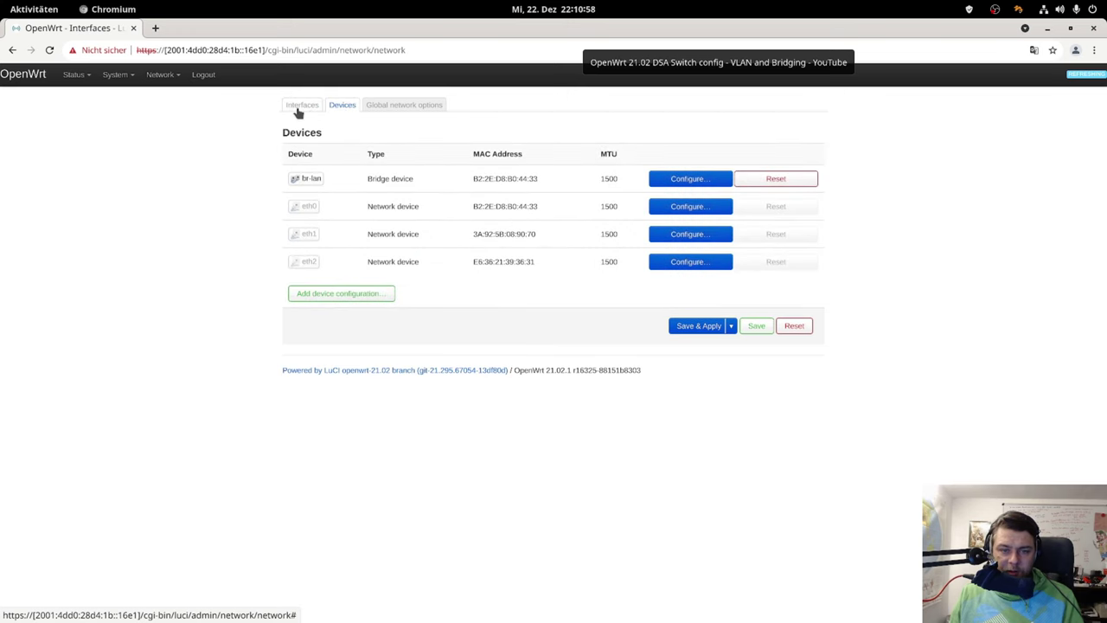
{"action": "left_click", "coordinate": [315, 106]}
{"action": "left_click", "coordinate": [337, 107]}
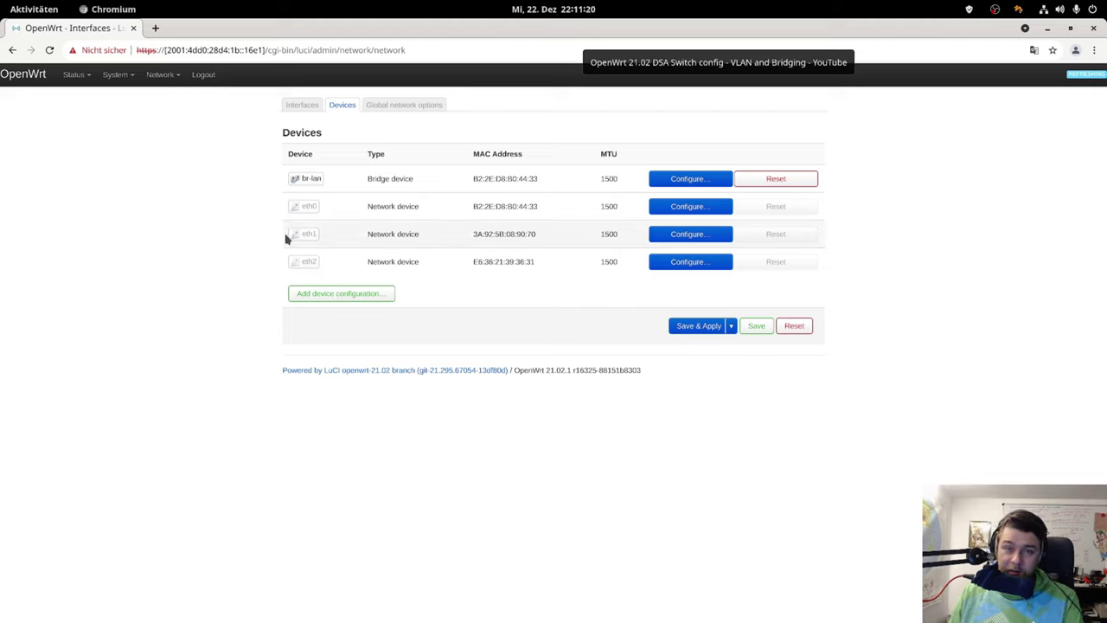
{"action": "mouse_move", "coordinate": [309, 238]}
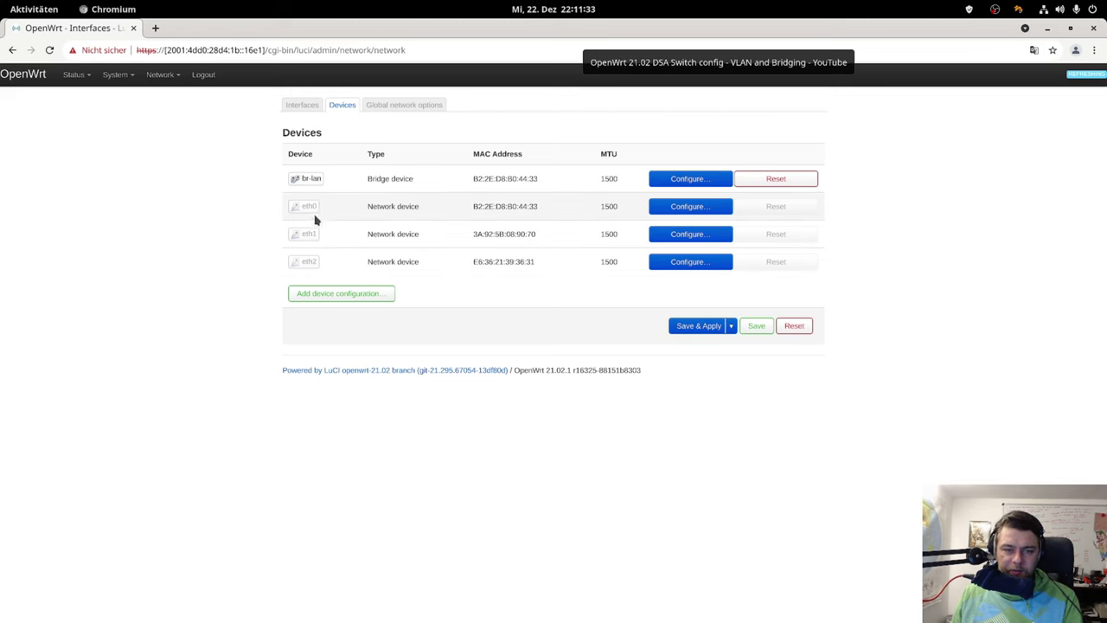
{"action": "left_click", "coordinate": [305, 108]}
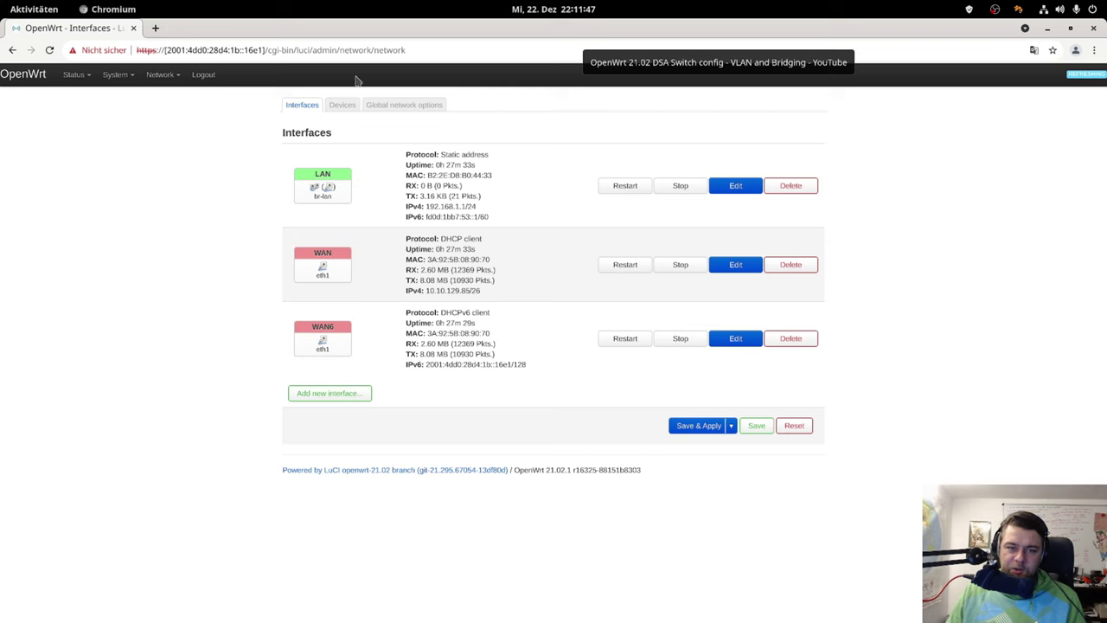
{"action": "left_click", "coordinate": [337, 111]}
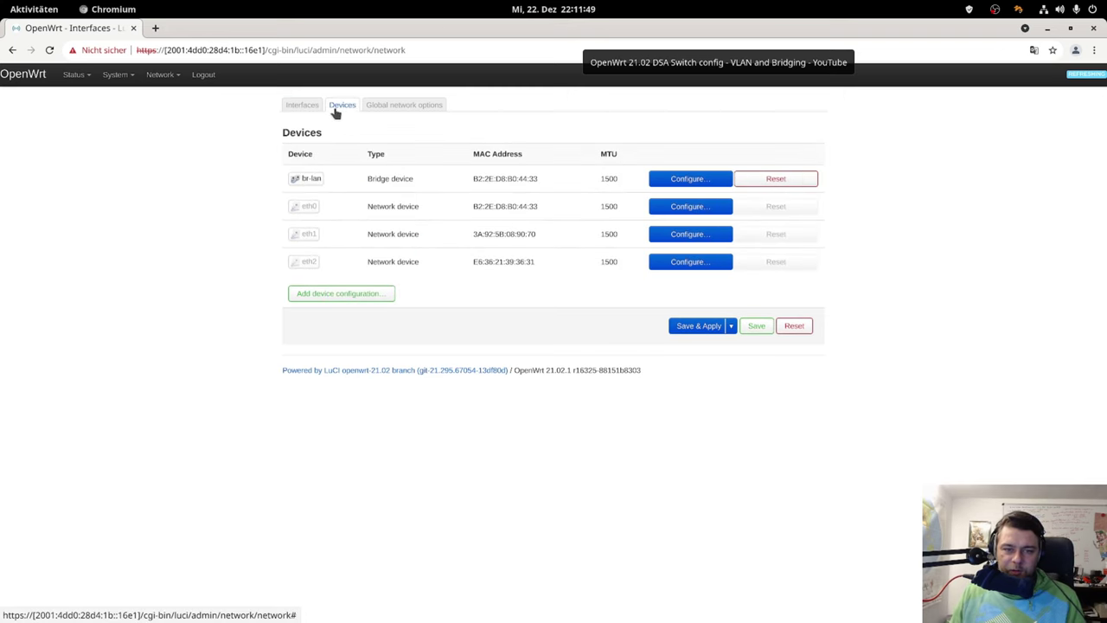
{"action": "left_click", "coordinate": [299, 112]}
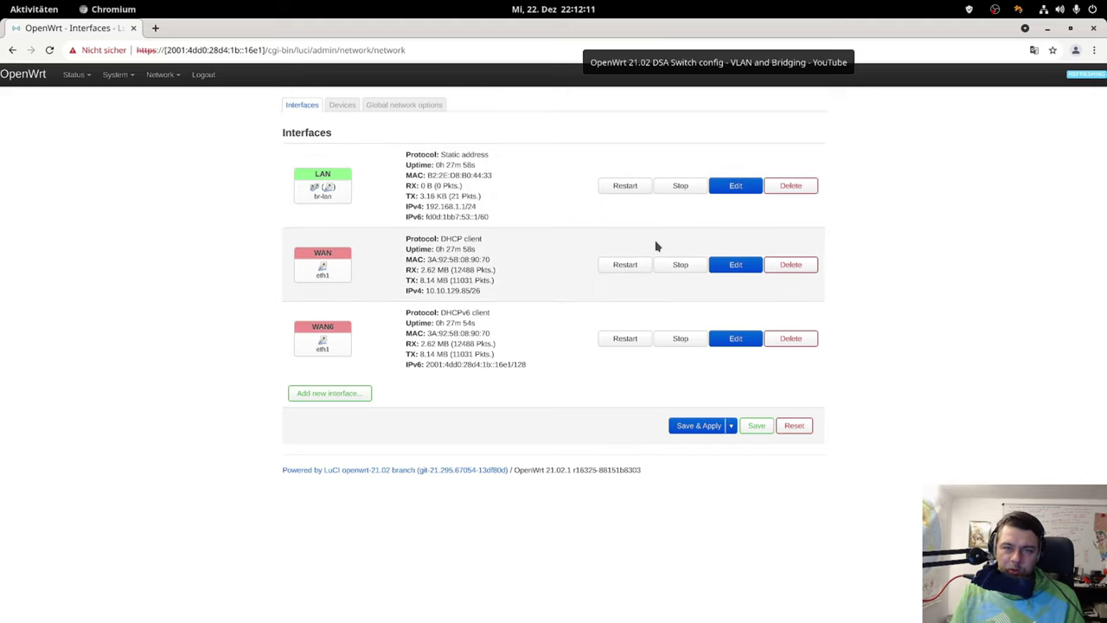
{"action": "left_click", "coordinate": [348, 106]}
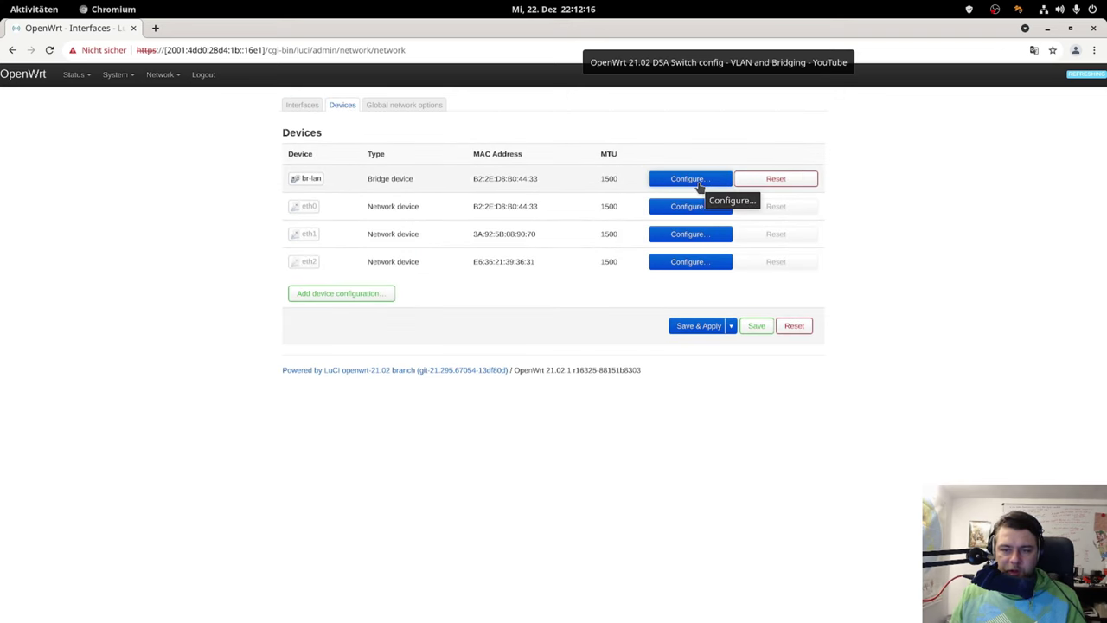
Inspect the br-lan bridge ports, then reset br-lan and apply the change
{"action": "left_click", "coordinate": [703, 180]}
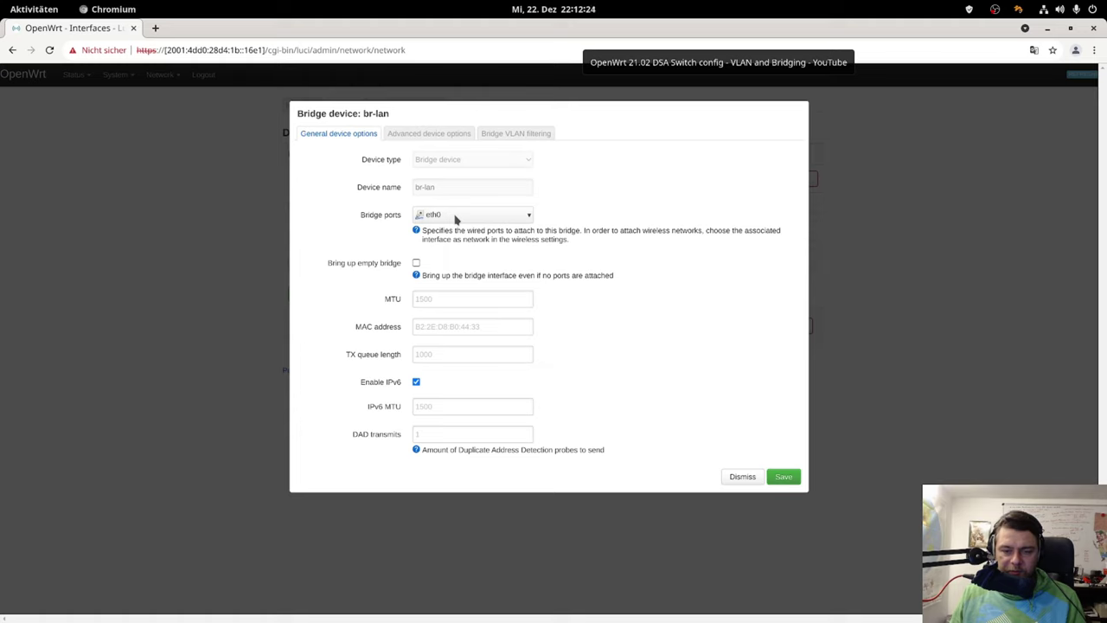
{"action": "left_click", "coordinate": [456, 216]}
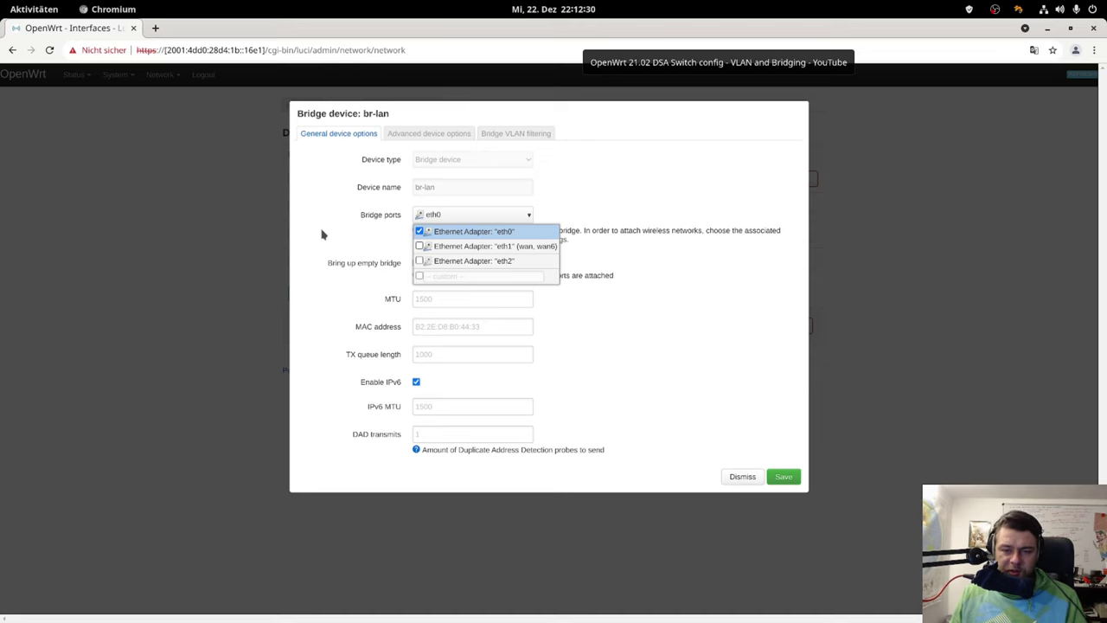
{"action": "left_click", "coordinate": [736, 477]}
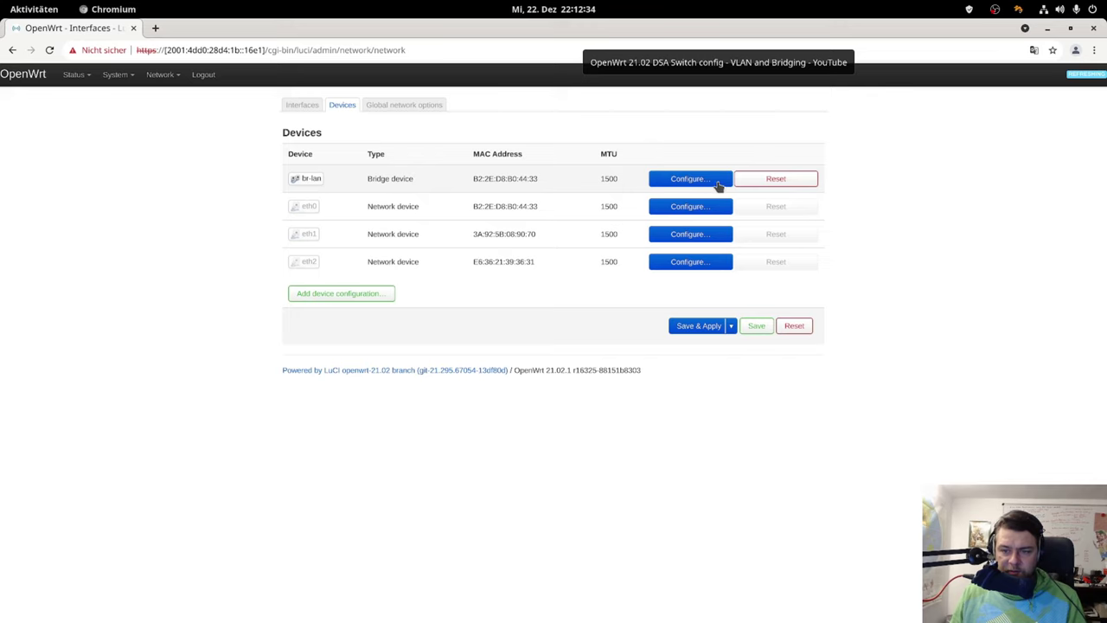
{"action": "left_click", "coordinate": [753, 178]}
{"action": "left_click", "coordinate": [701, 327]}
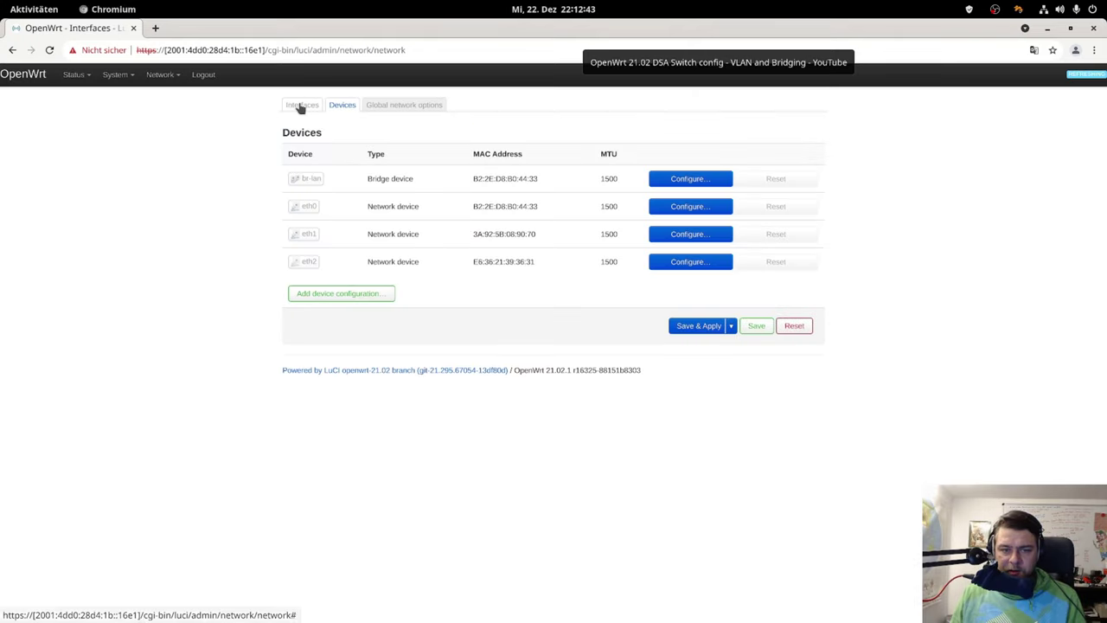
Delete the LAN interface and apply, leaving only WAN and WAN6
{"action": "left_click", "coordinate": [300, 105]}
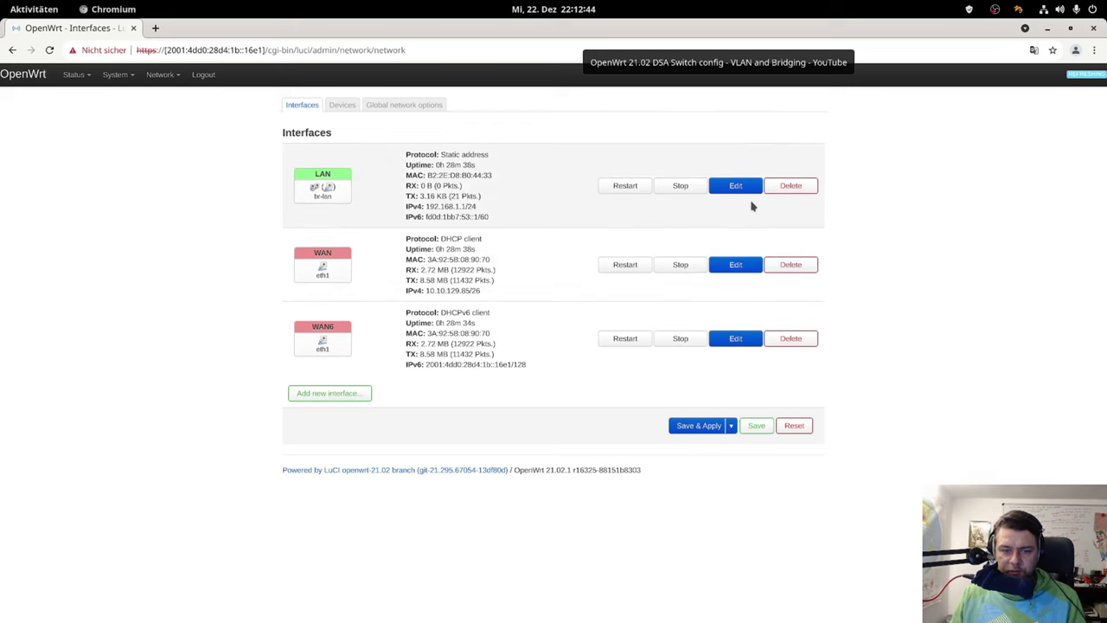
{"action": "left_click", "coordinate": [789, 187]}
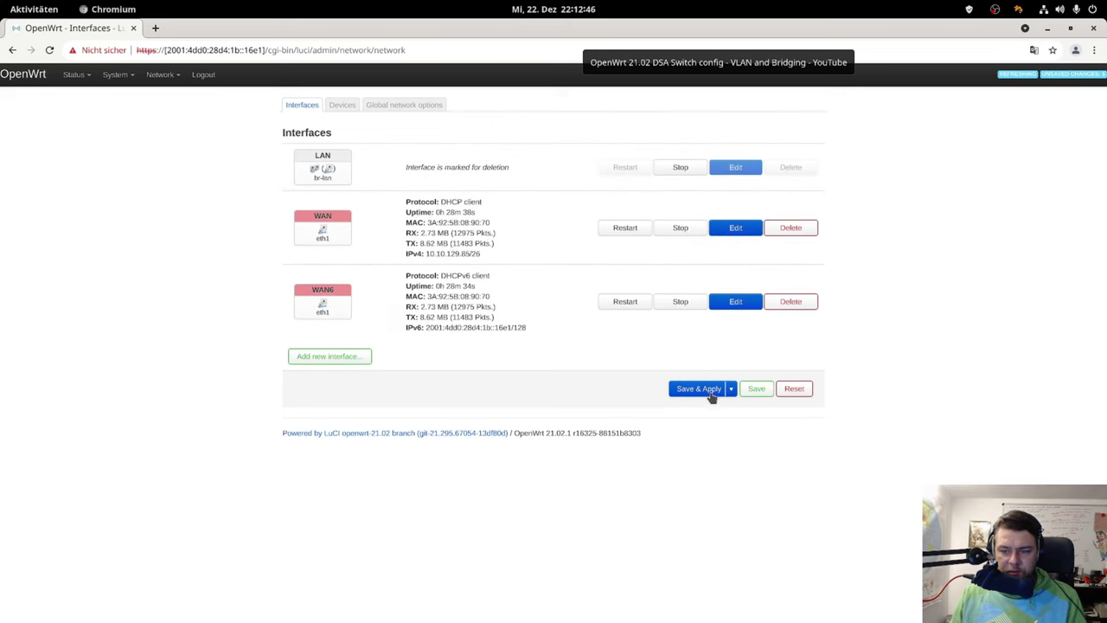
{"action": "left_click", "coordinate": [684, 388]}
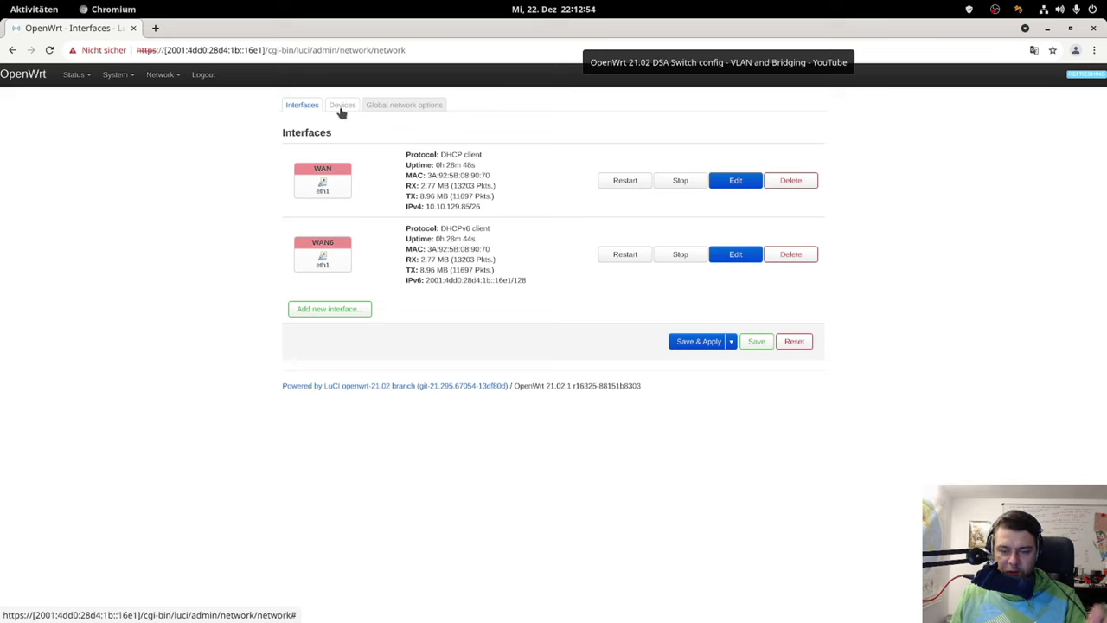
Show the Devices list, now only eth0, eth1 and eth2
{"action": "left_click", "coordinate": [340, 109]}
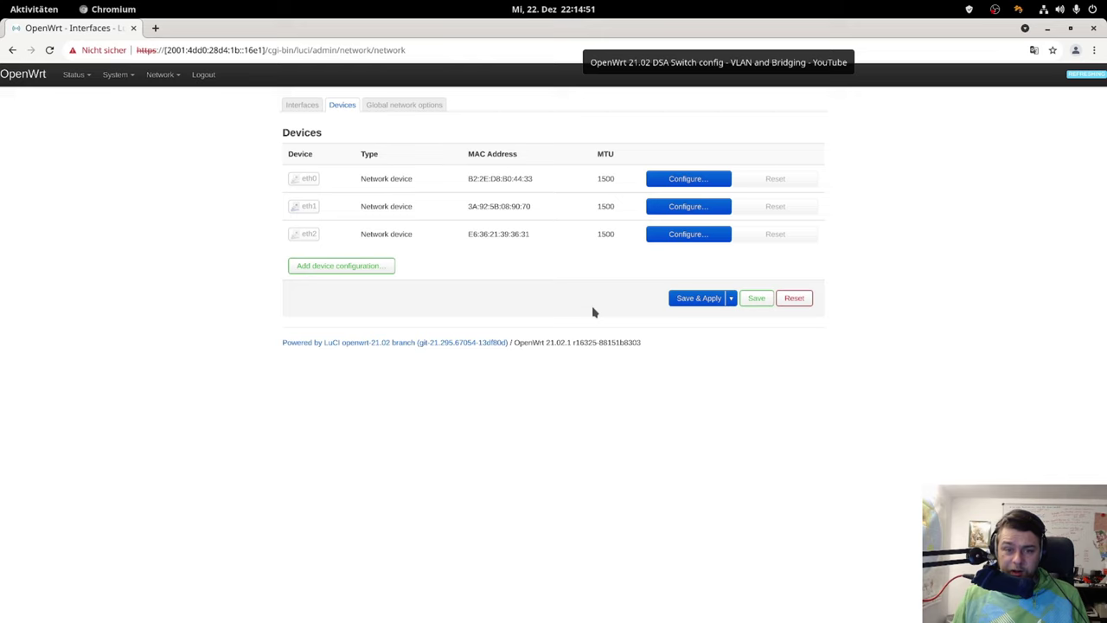
Add a bridge device 'mainbridge' with ports eth0 and eth2, brought up even when empty
{"action": "left_click", "coordinate": [333, 268]}
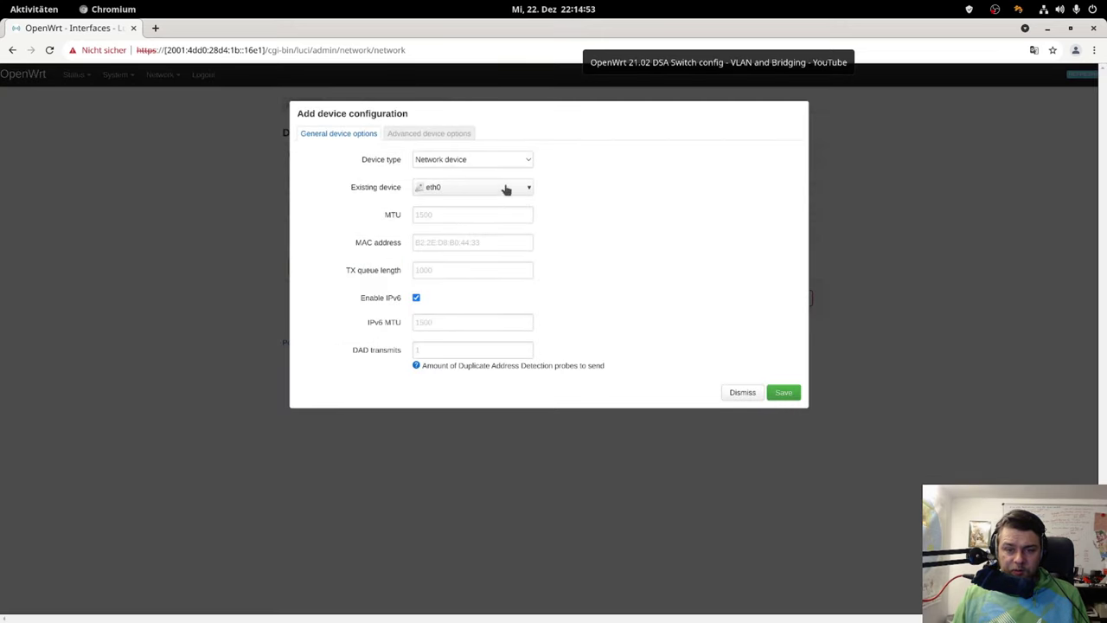
{"action": "left_click", "coordinate": [474, 159]}
{"action": "left_click", "coordinate": [472, 182]}
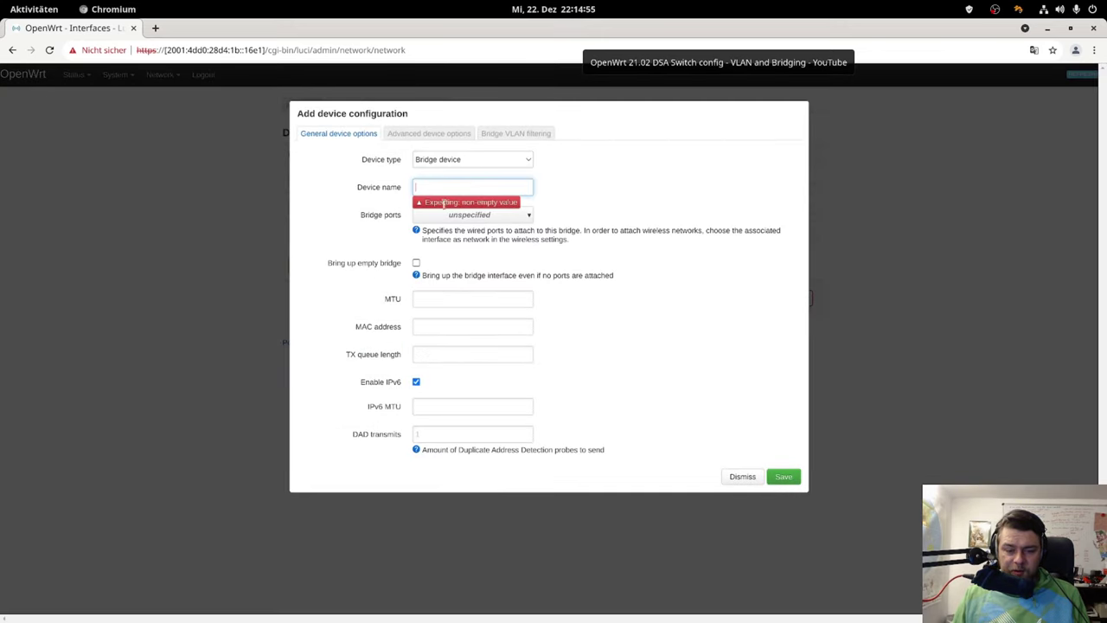
{"action": "type", "text": "mainbridge"}
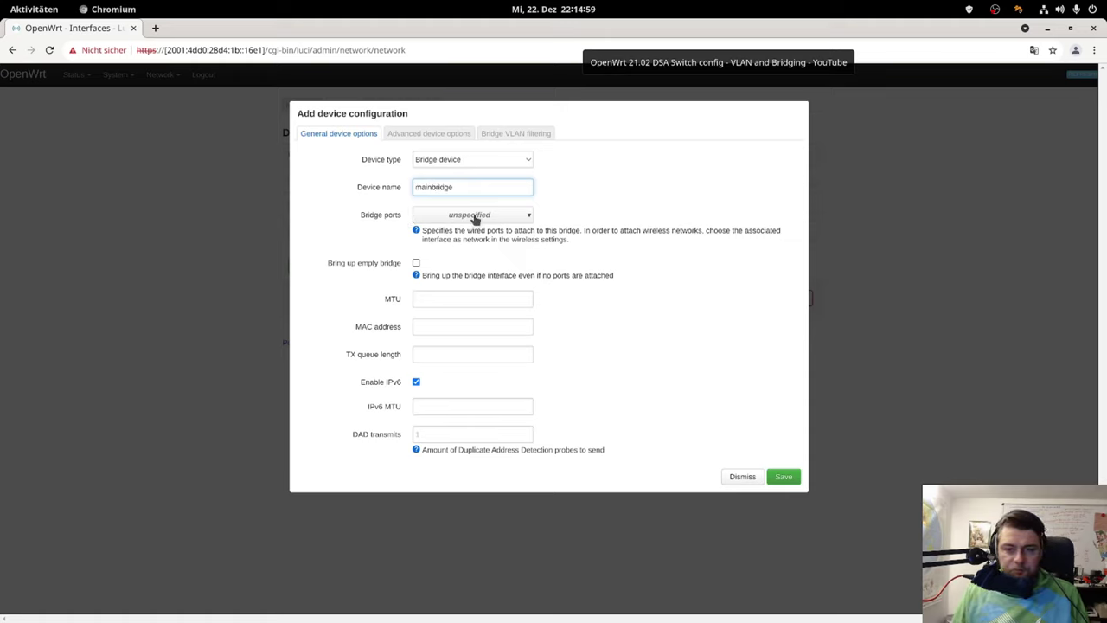
{"action": "left_click", "coordinate": [474, 216]}
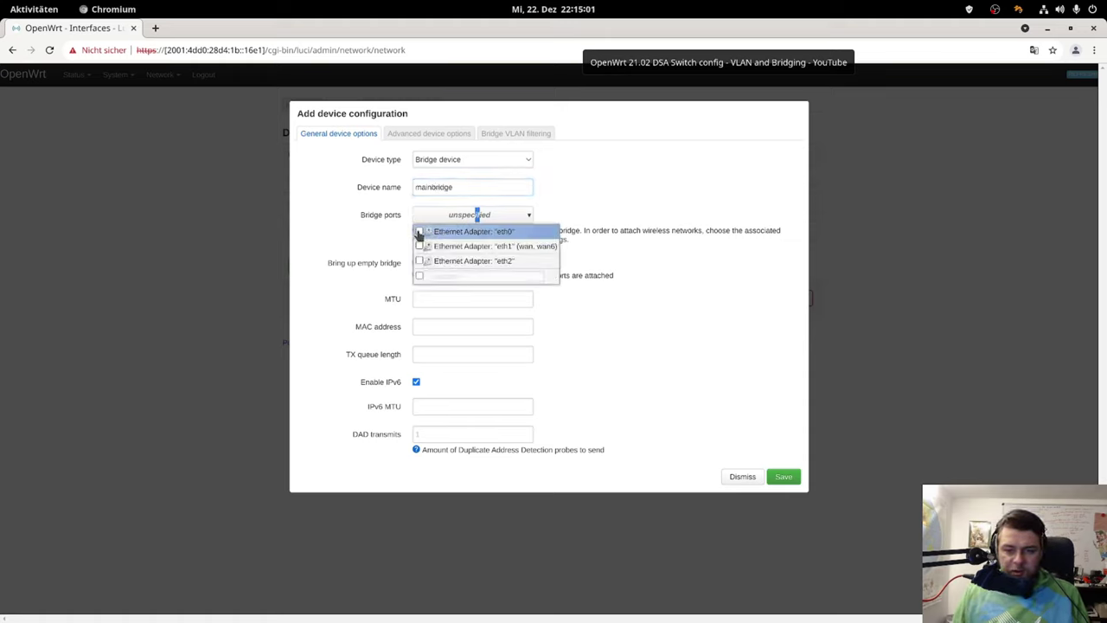
{"action": "left_click", "coordinate": [419, 232]}
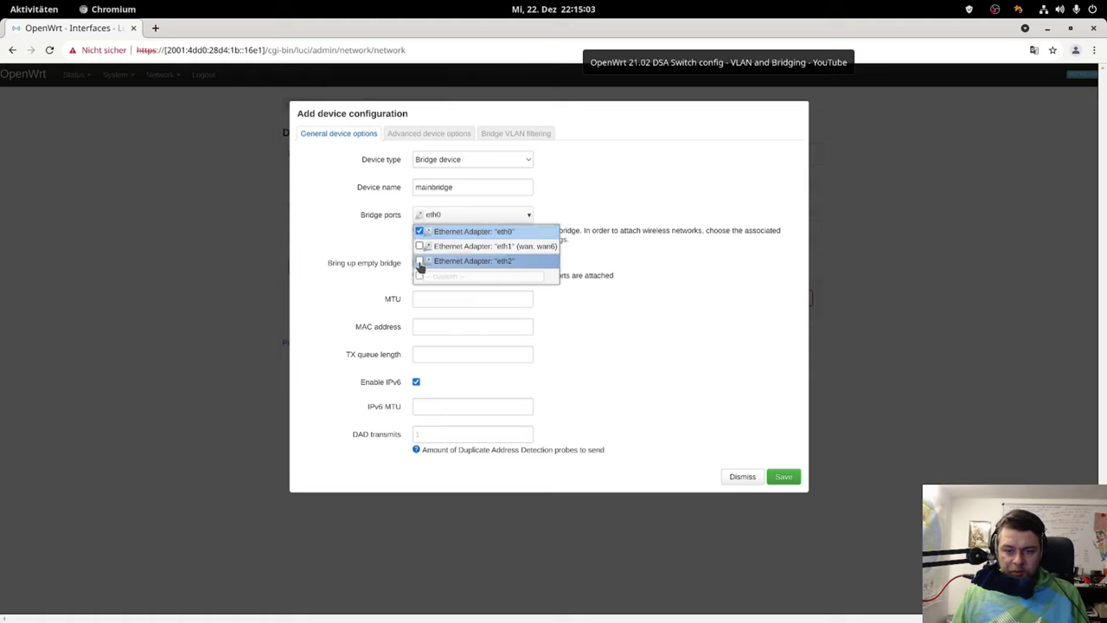
{"action": "left_click", "coordinate": [419, 263]}
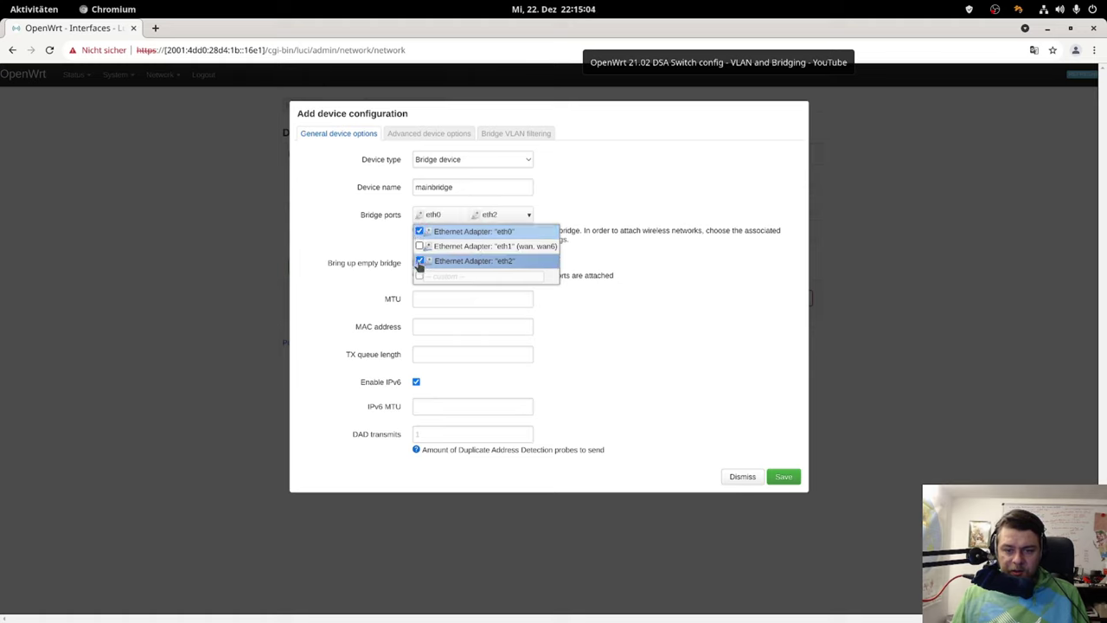
{"action": "left_click", "coordinate": [372, 259]}
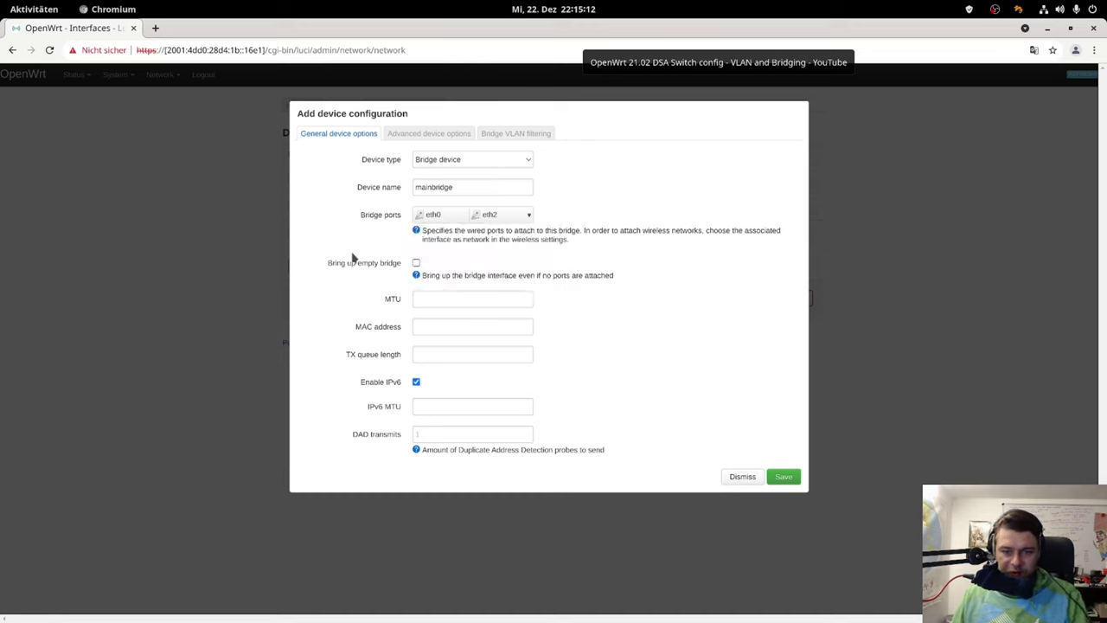
{"action": "left_click", "coordinate": [416, 262]}
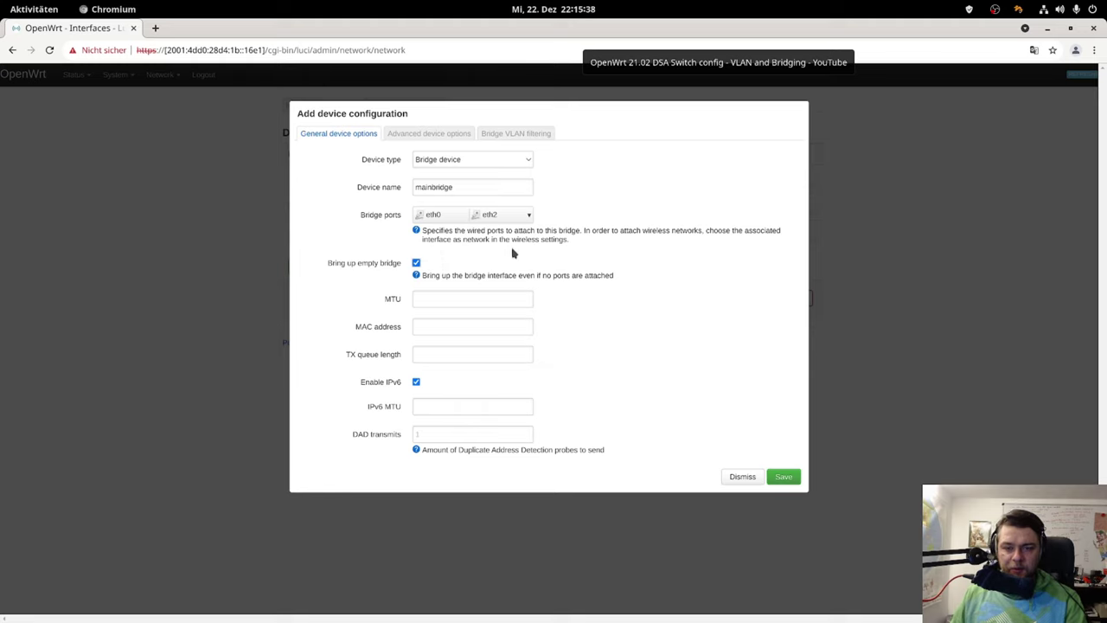
{"action": "left_click", "coordinate": [509, 137]}
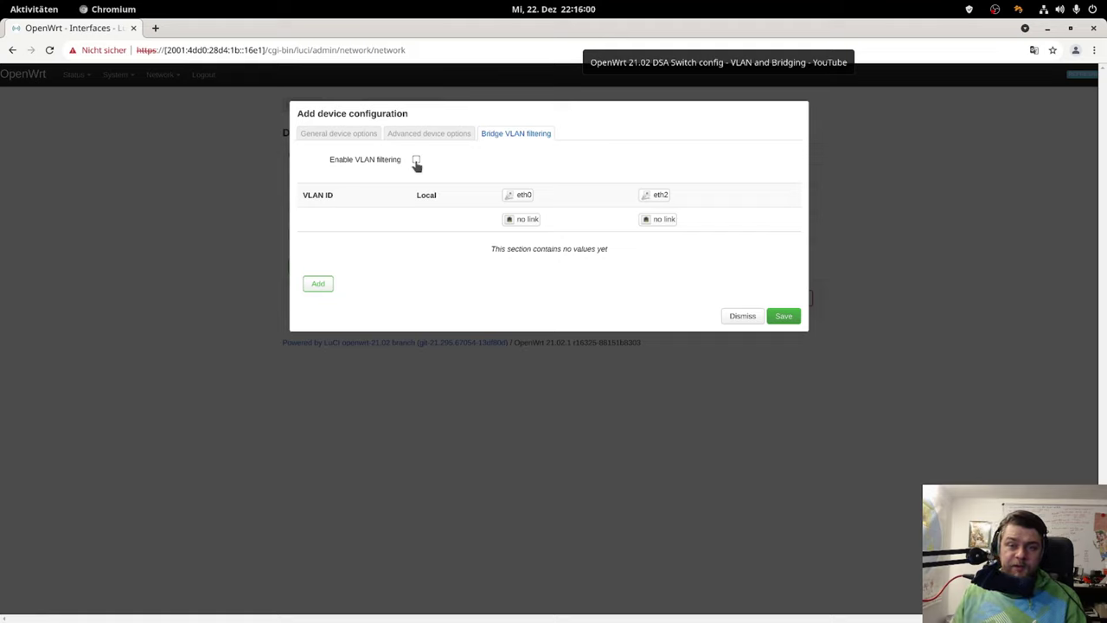
Enable VLAN filtering and add VLAN 21 with eth0 as untagged primary member
{"action": "left_click", "coordinate": [415, 161]}
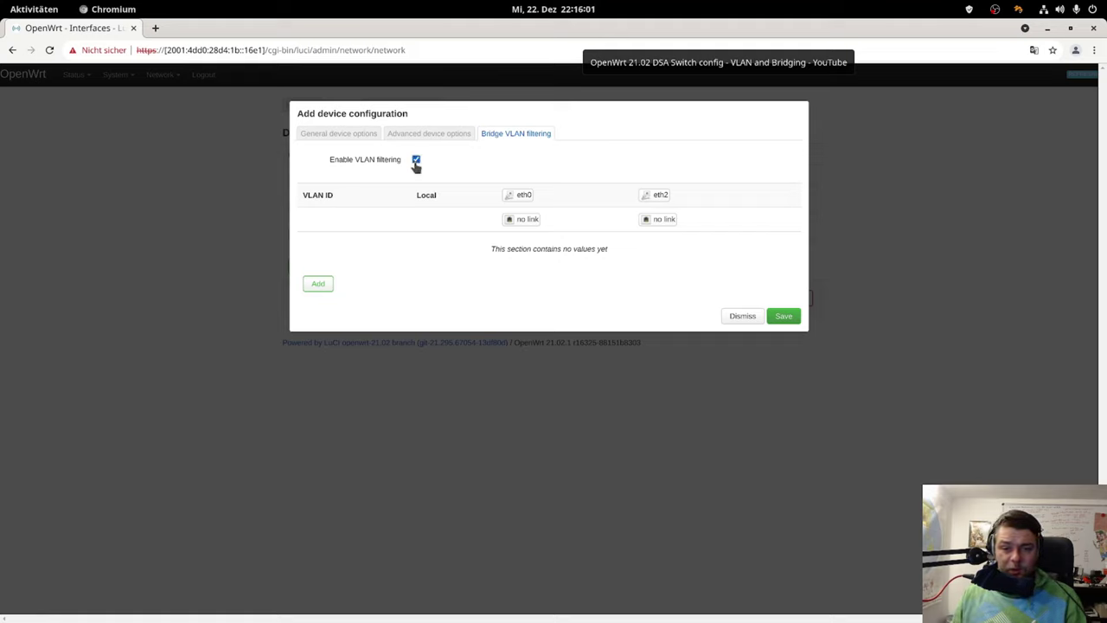
{"action": "left_click", "coordinate": [318, 290]}
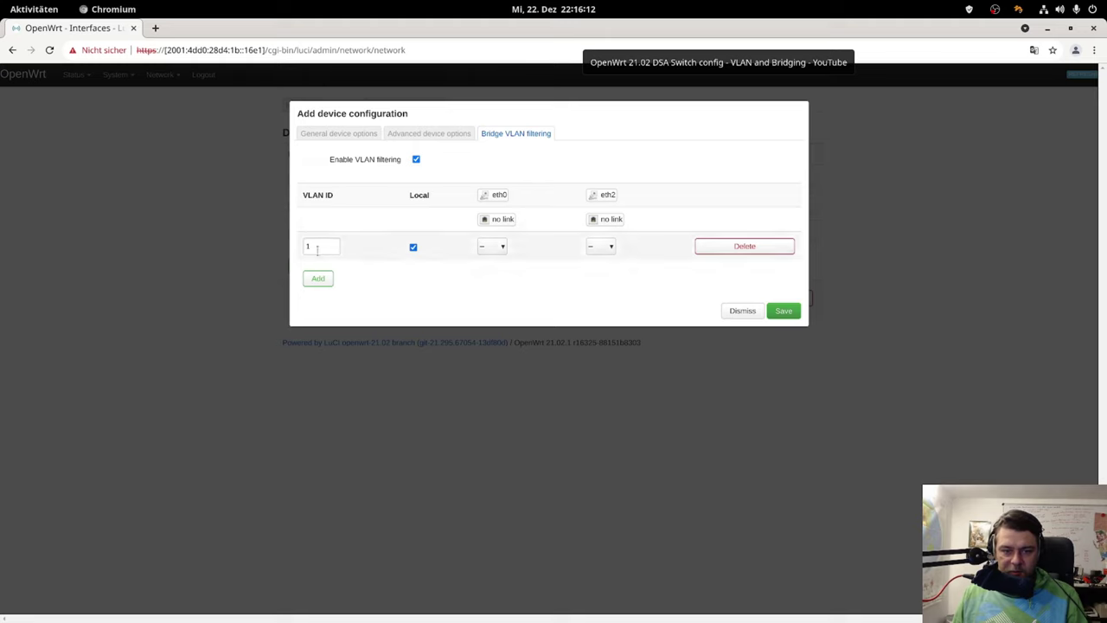
{"action": "type", "text": "21"}
{"action": "key", "text": "Tab"}
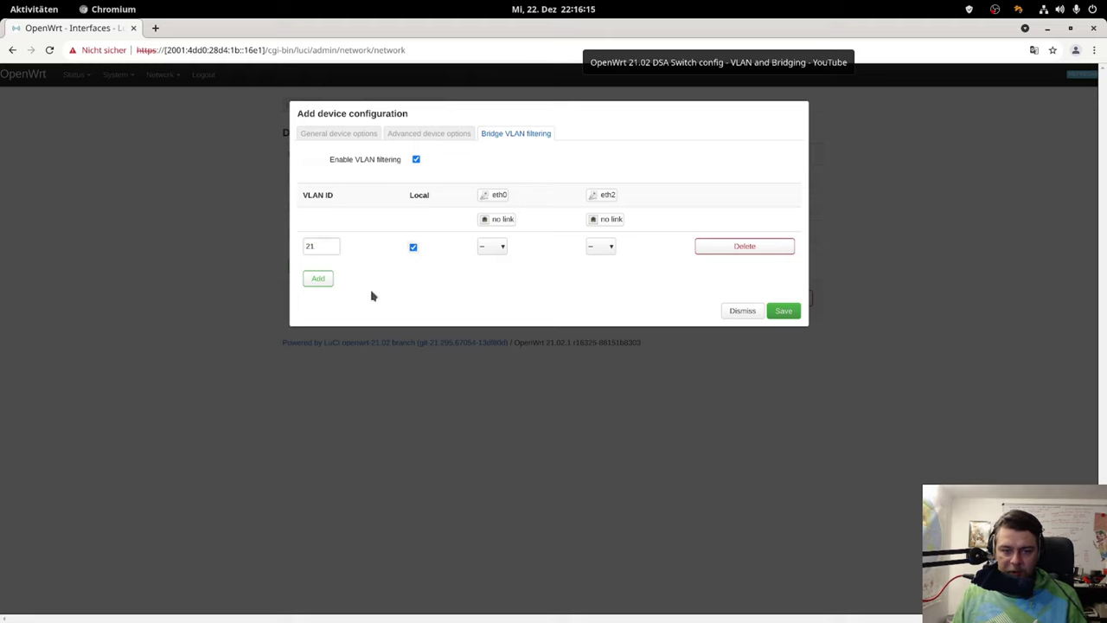
{"action": "left_click", "coordinate": [494, 247]}
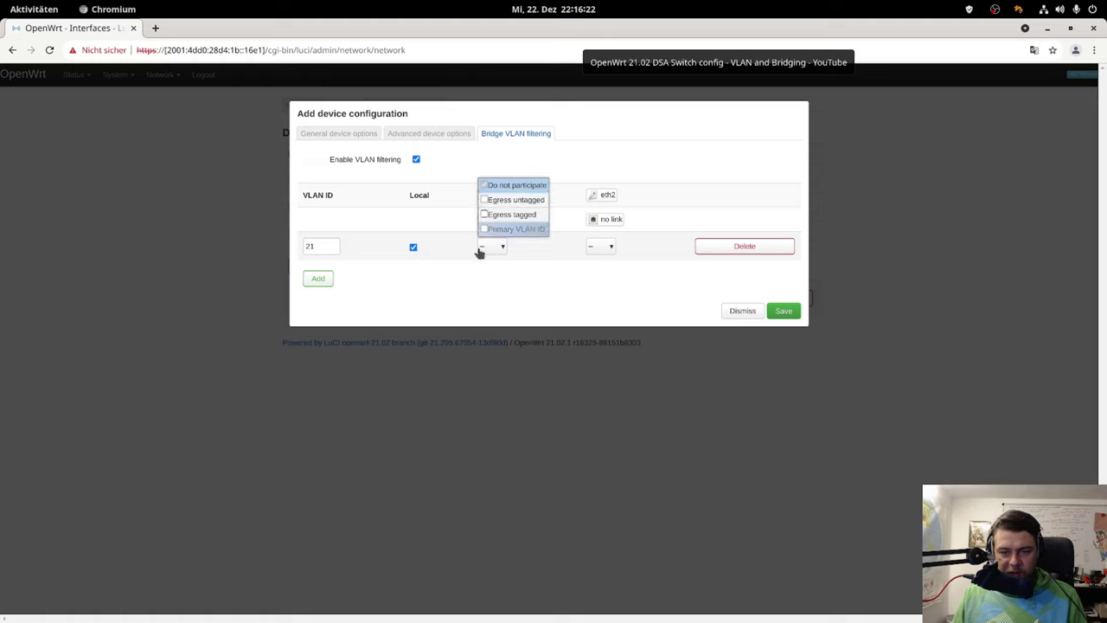
{"action": "left_click", "coordinate": [480, 256]}
{"action": "left_click", "coordinate": [489, 246]}
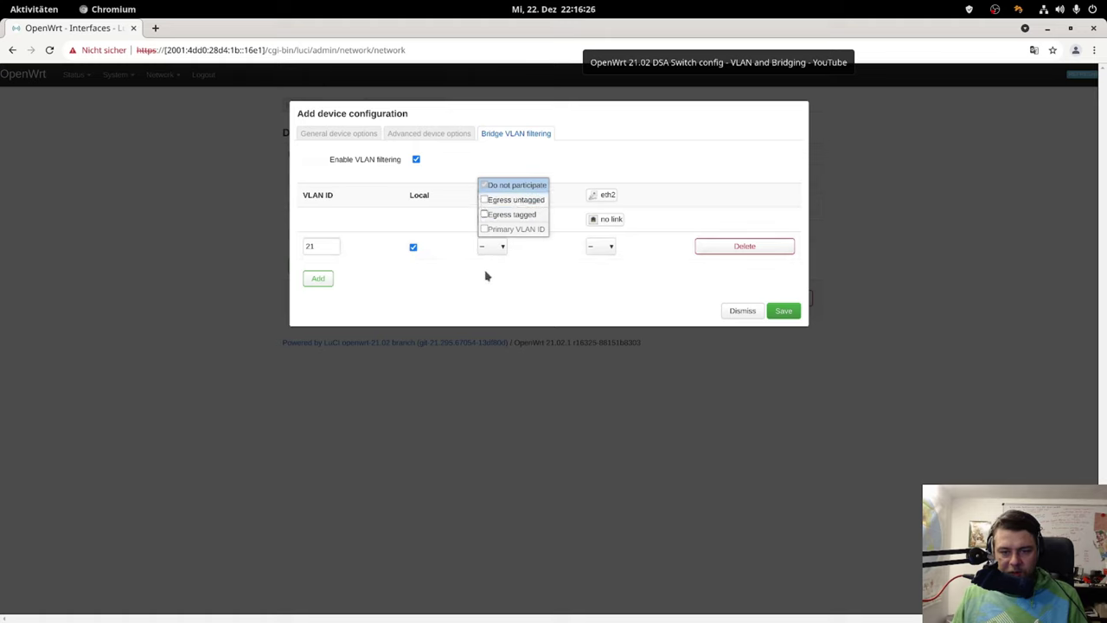
{"action": "left_click", "coordinate": [443, 255]}
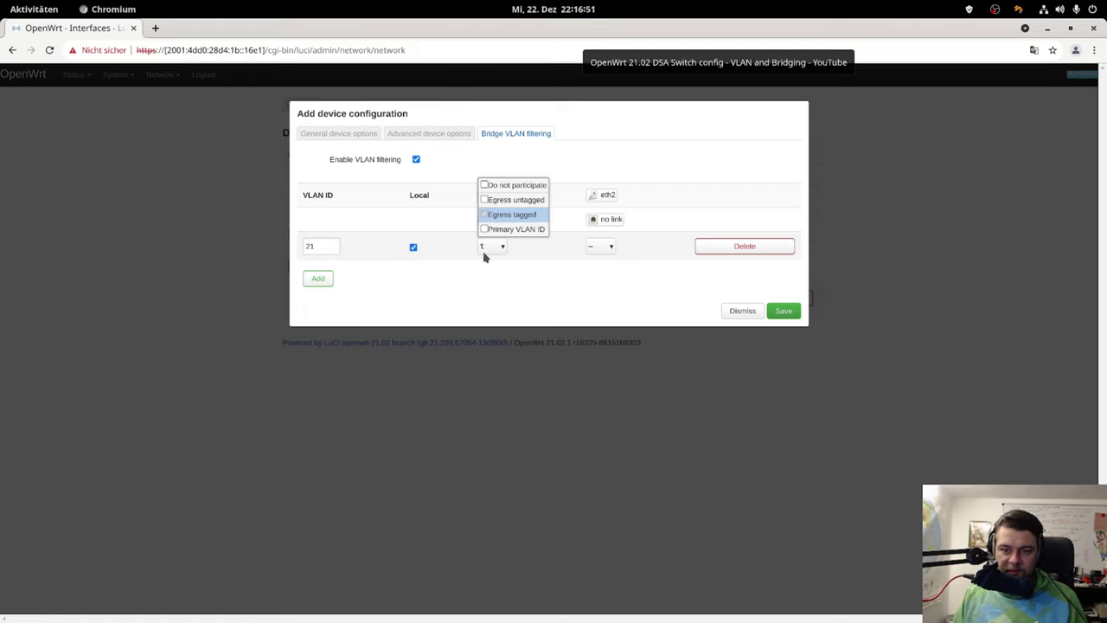
{"action": "left_click", "coordinate": [490, 258]}
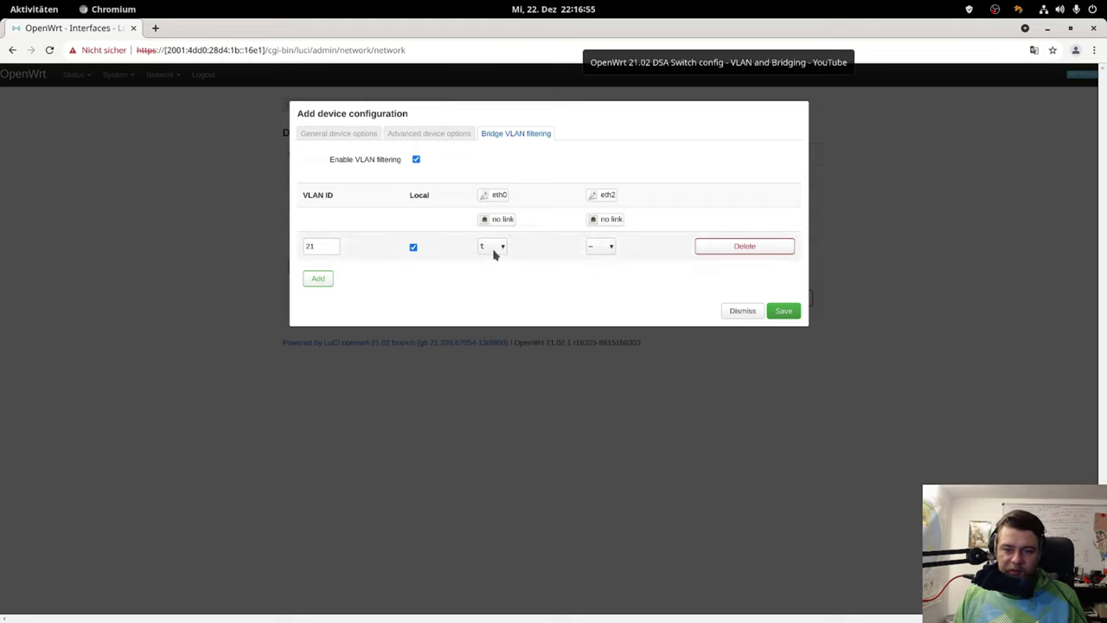
{"action": "left_click", "coordinate": [494, 249]}
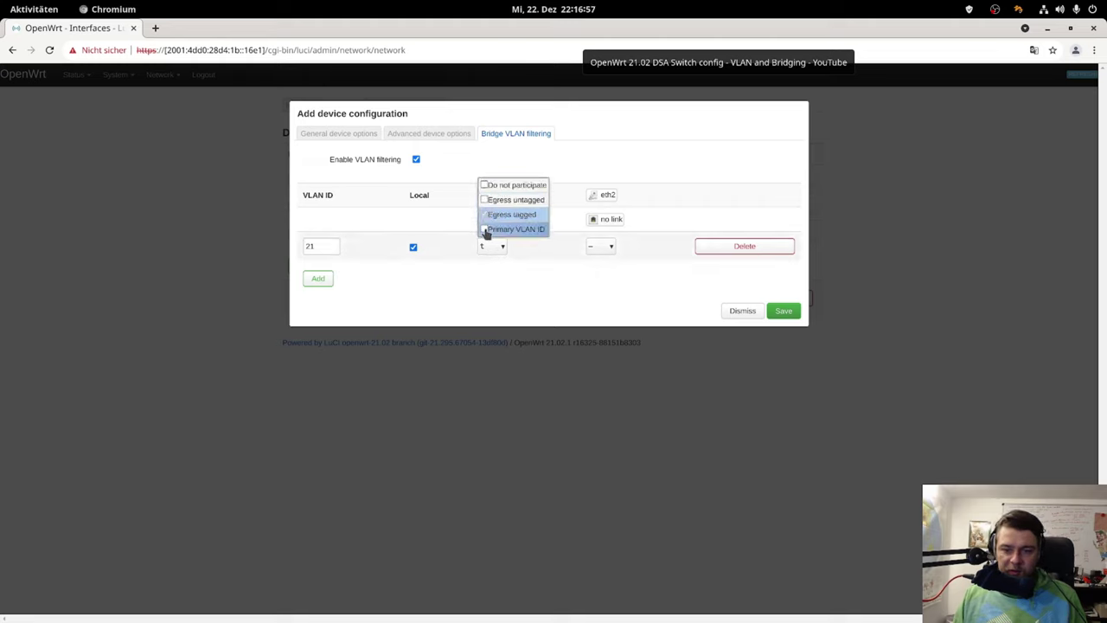
{"action": "left_click", "coordinate": [487, 228]}
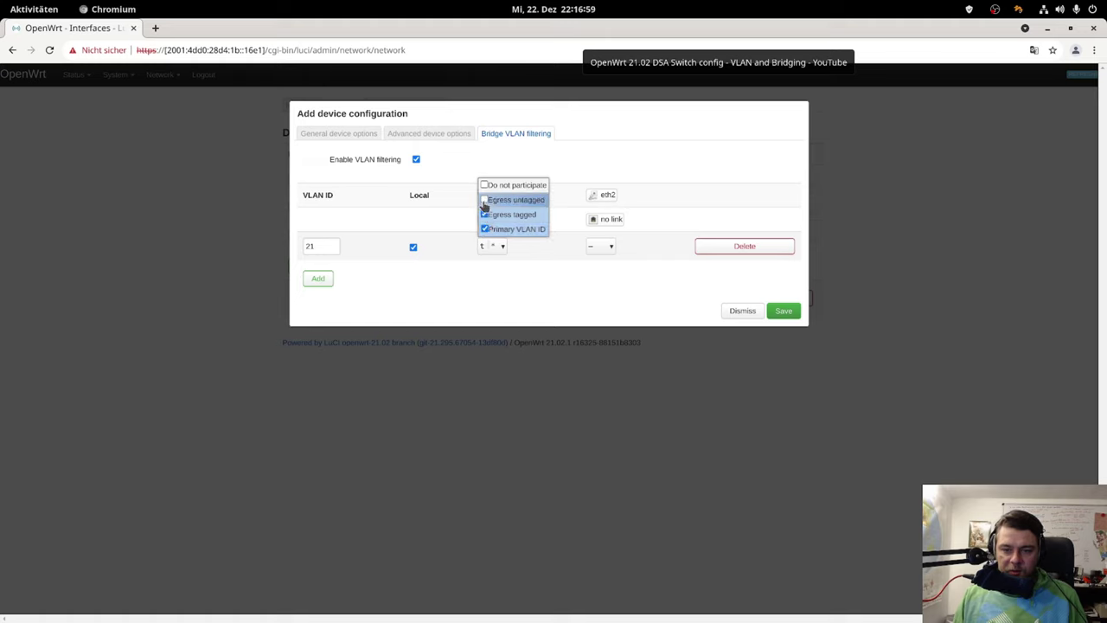
{"action": "left_click", "coordinate": [485, 201]}
{"action": "left_click", "coordinate": [476, 284]}
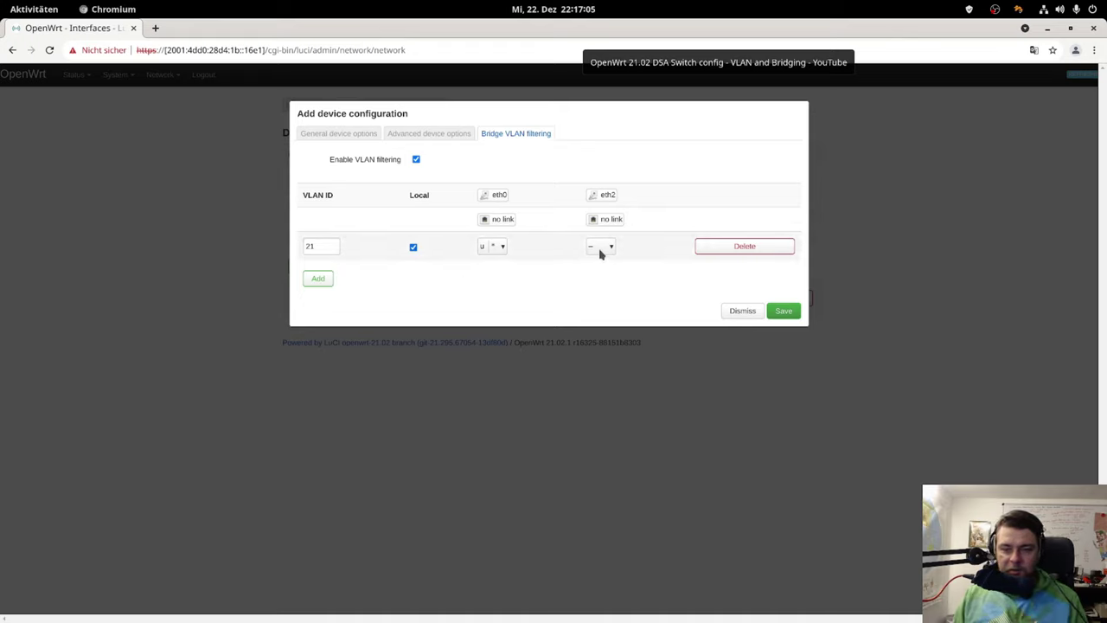
Add VLAN 22 with eth2 as untagged primary member and save the bridge
{"action": "left_click", "coordinate": [317, 278]}
{"action": "left_click", "coordinate": [316, 275]}
{"action": "type", "text": "22"}
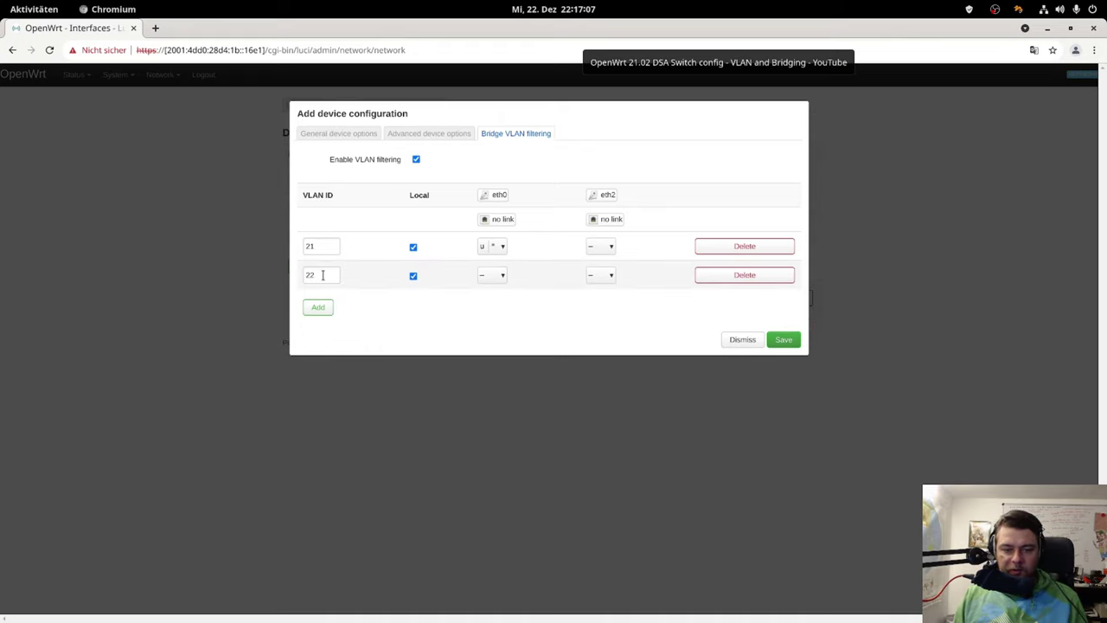
{"action": "left_click", "coordinate": [605, 276]}
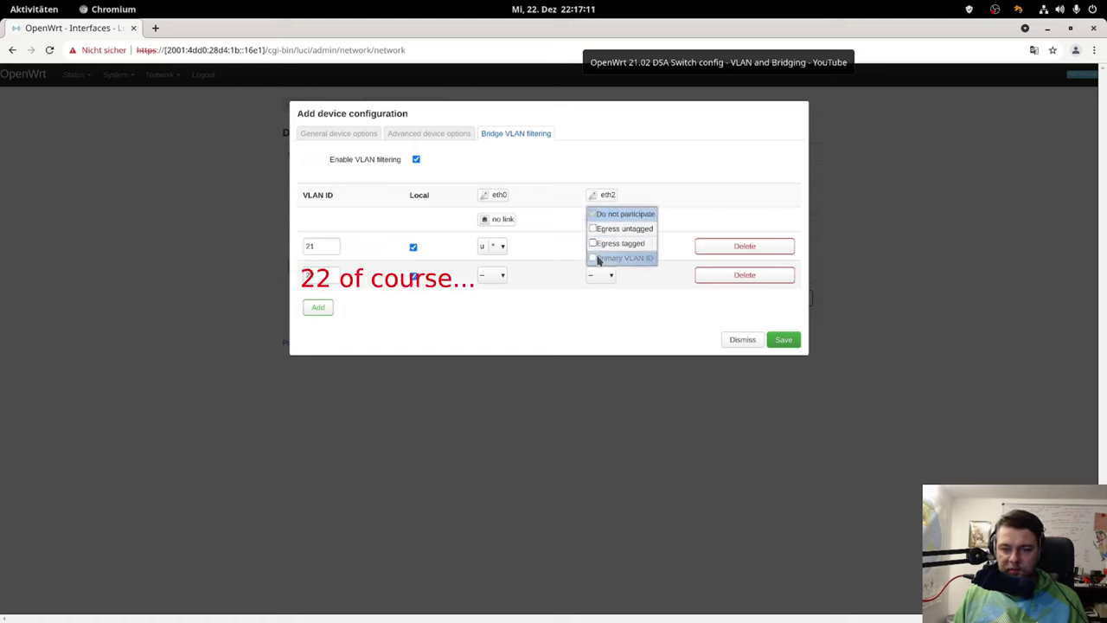
{"action": "left_click", "coordinate": [594, 228]}
{"action": "left_click", "coordinate": [593, 257]}
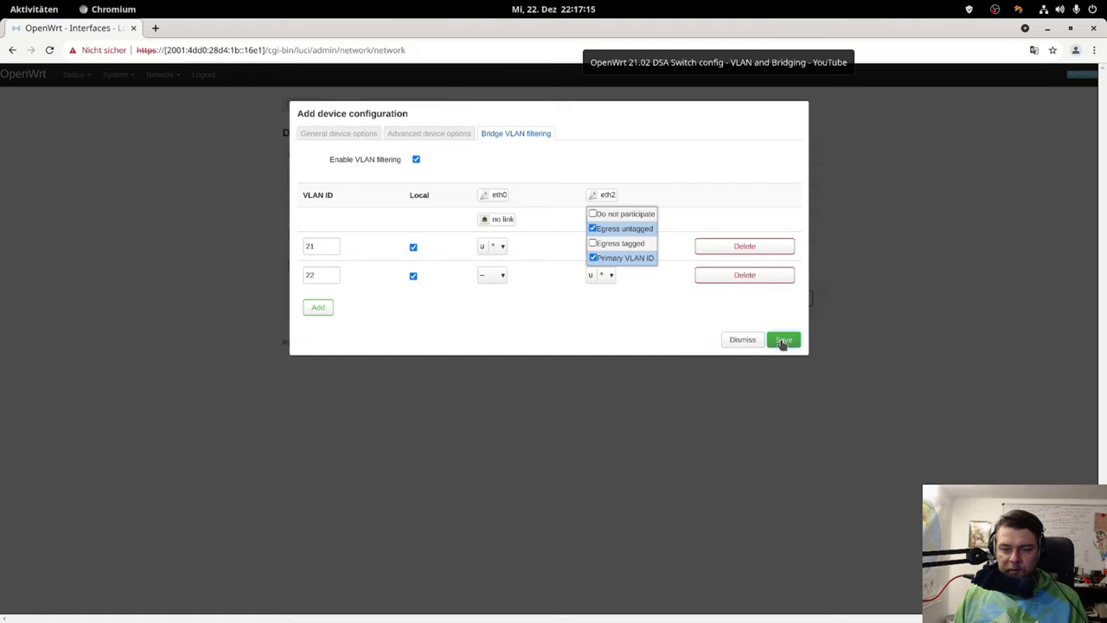
{"action": "left_click", "coordinate": [783, 341]}
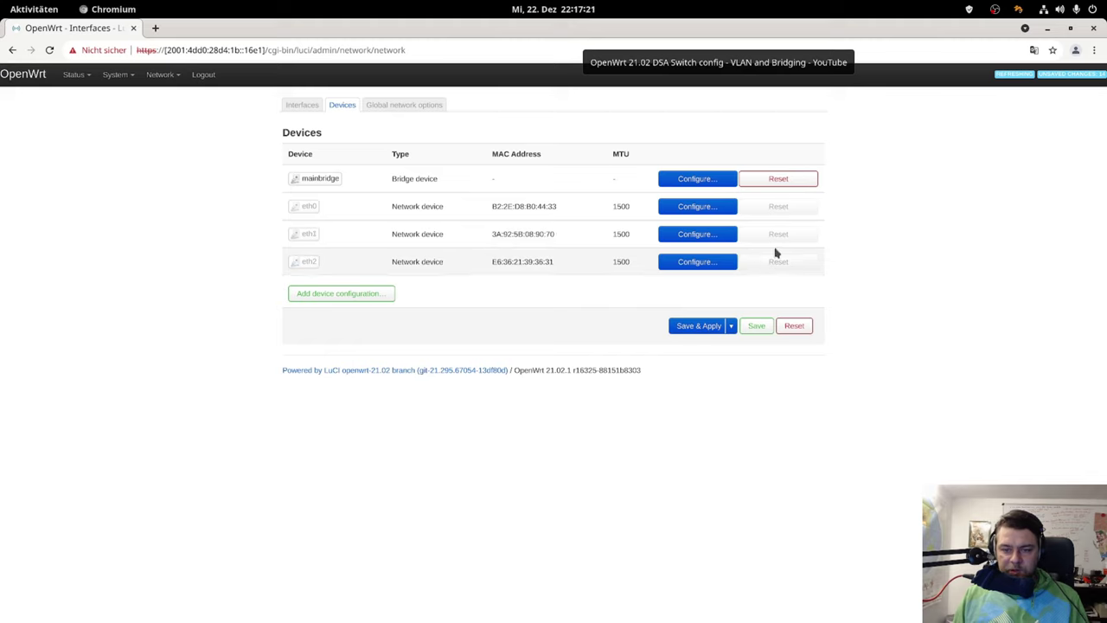
Go to the Interfaces list and start a new interface
{"action": "left_click", "coordinate": [691, 180]}
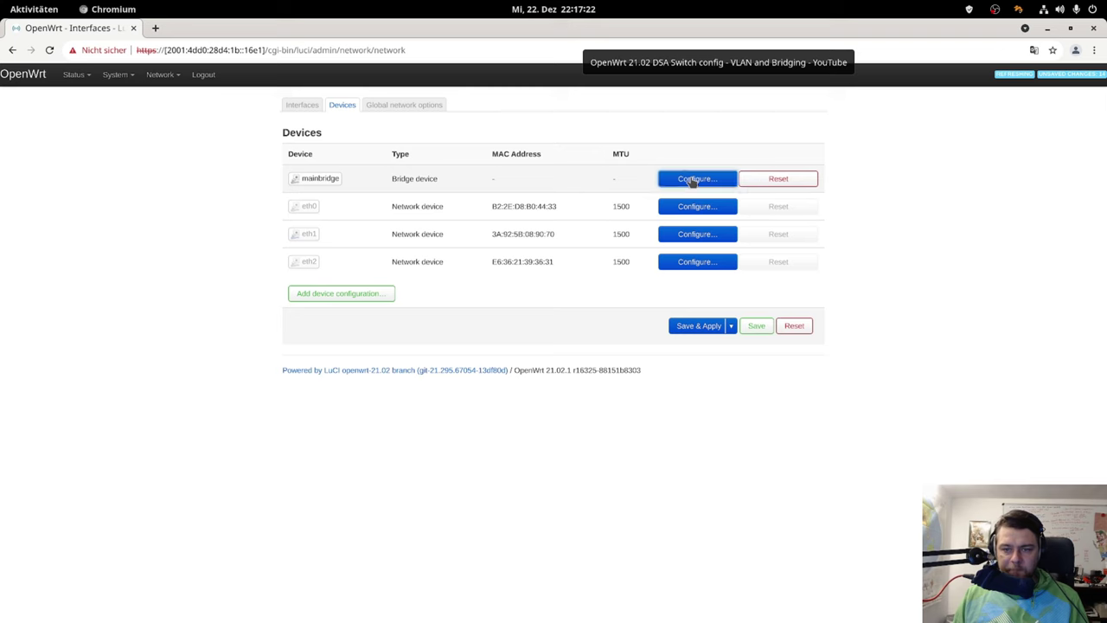
{"action": "left_click", "coordinate": [307, 110]}
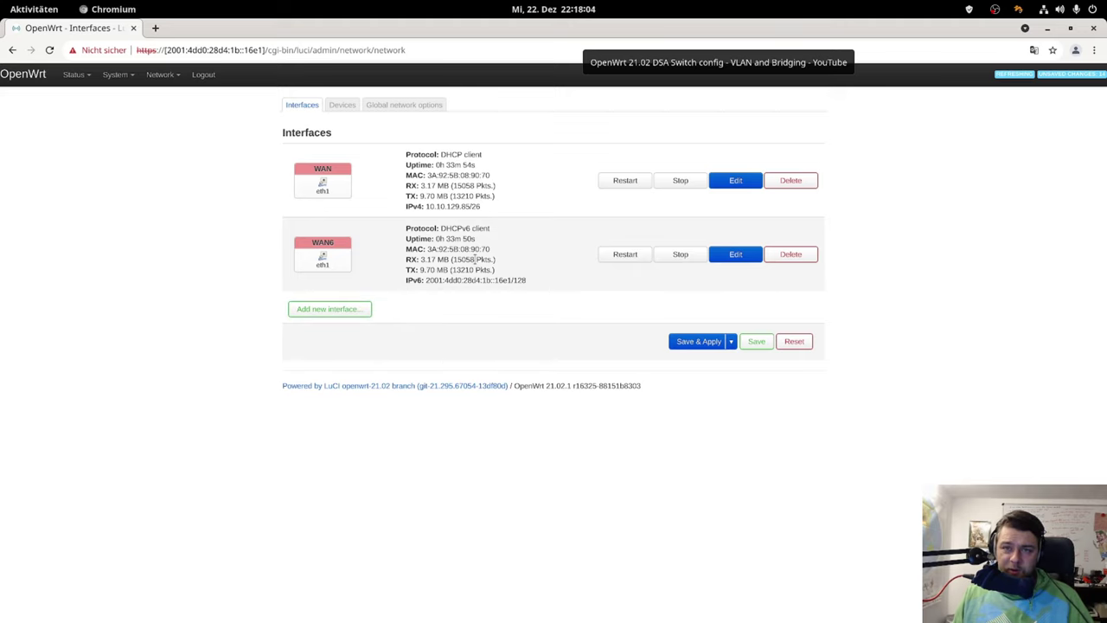
{"action": "left_click", "coordinate": [350, 309]}
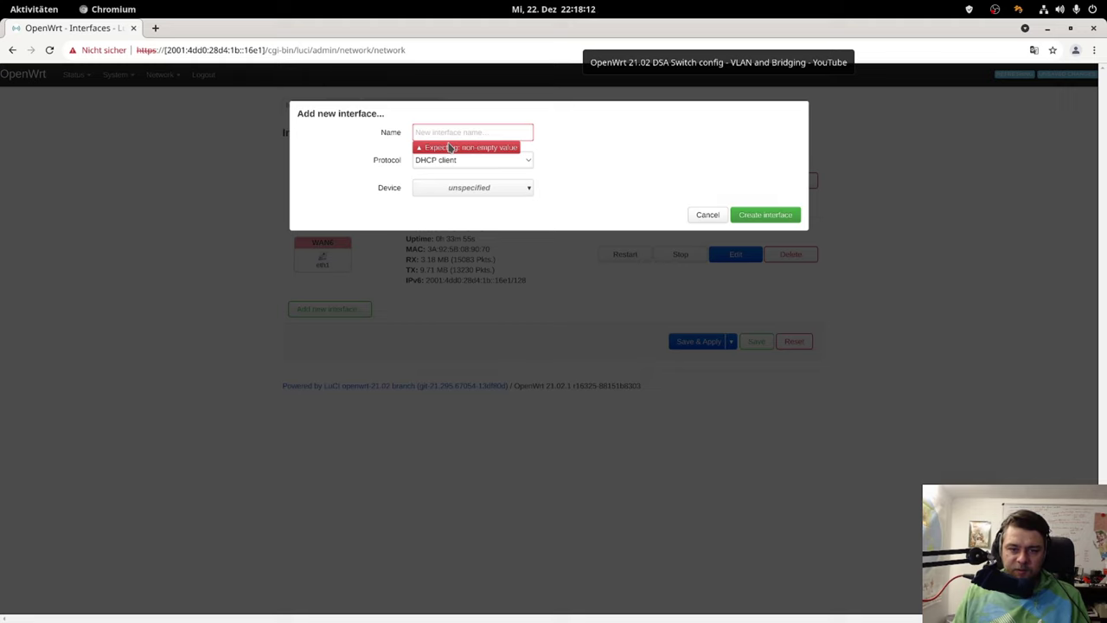
Create an interface named private attached to device mainbridge.21
{"action": "left_click", "coordinate": [476, 125]}
{"action": "type", "text": "griva"}
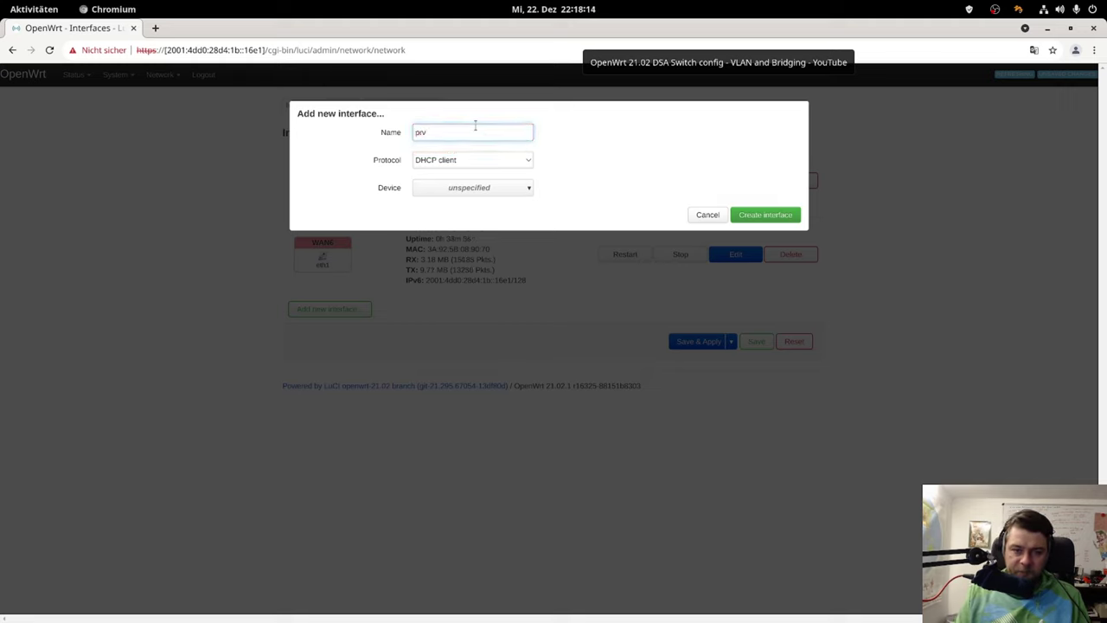
{"action": "type", "text": "te"}
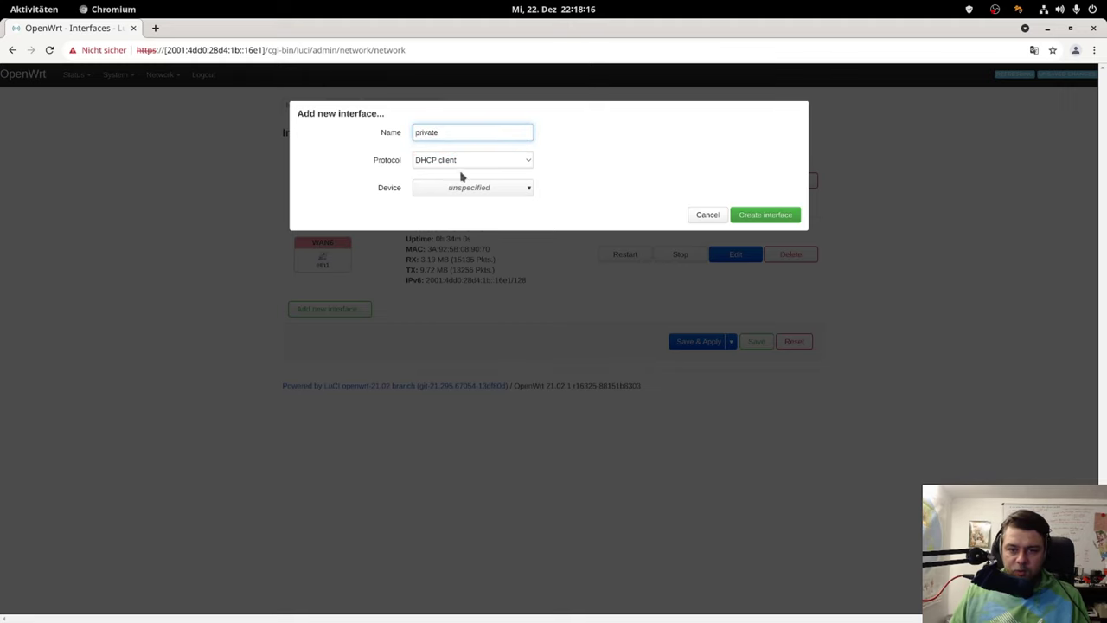
{"action": "left_click", "coordinate": [474, 194]}
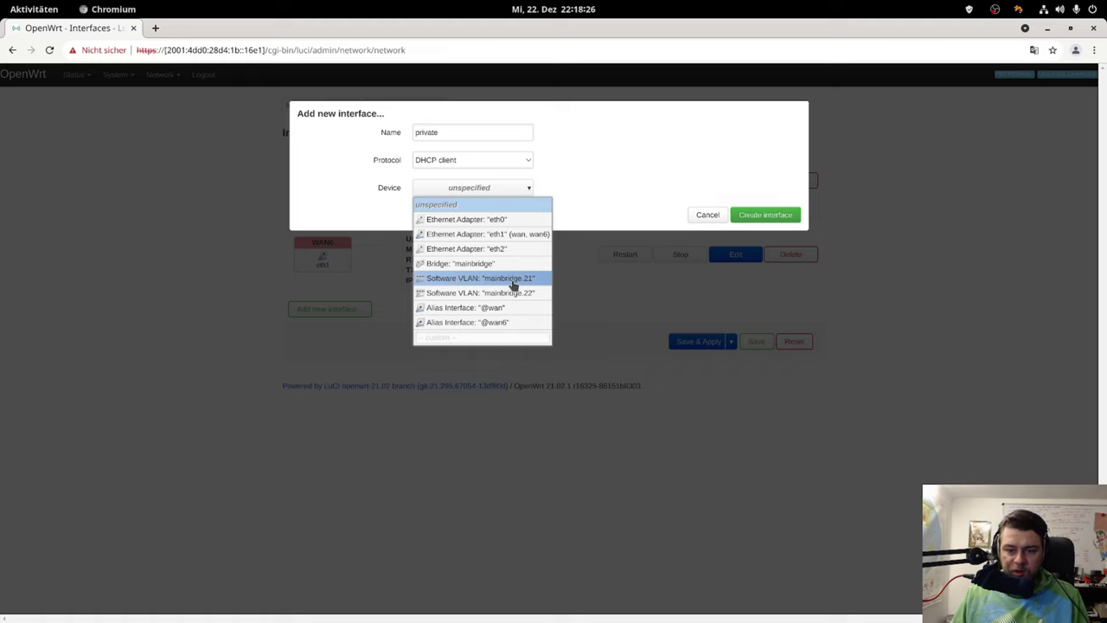
{"action": "left_click", "coordinate": [468, 279]}
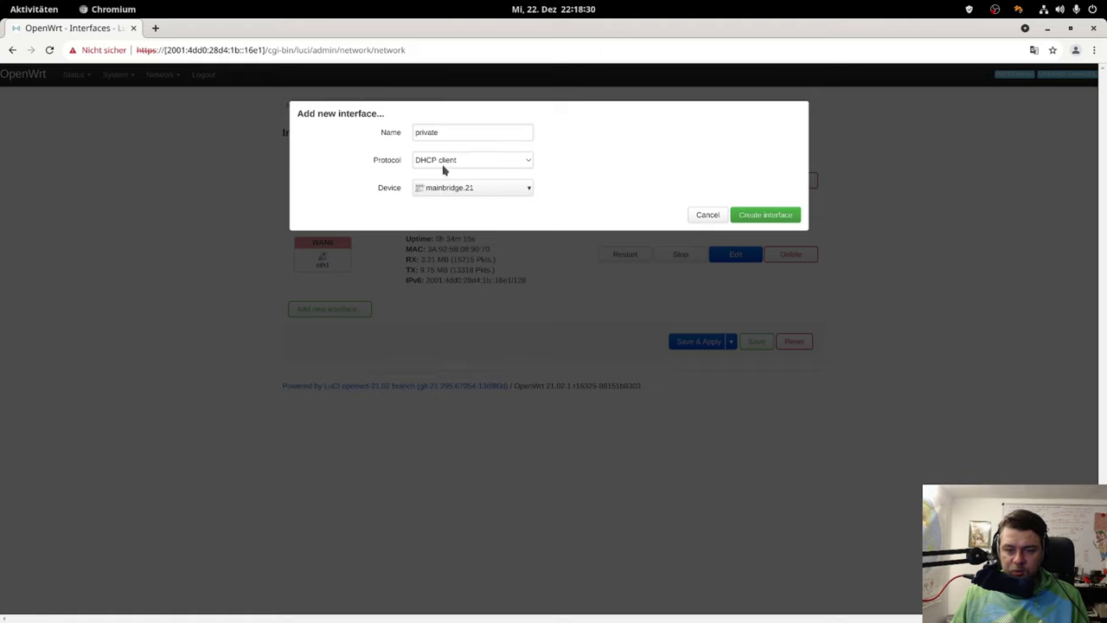
{"action": "left_click", "coordinate": [754, 216]}
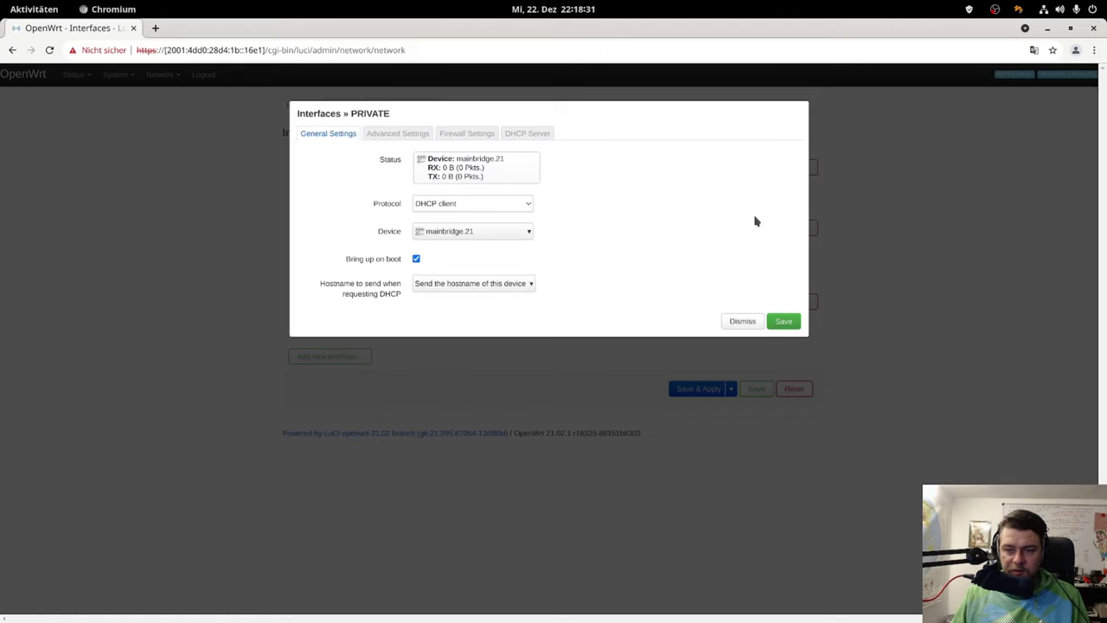
Make it a static address 192.168.120.1 with netmask 255.255.255.0 and save
{"action": "left_click", "coordinate": [483, 236]}
{"action": "left_click", "coordinate": [464, 207]}
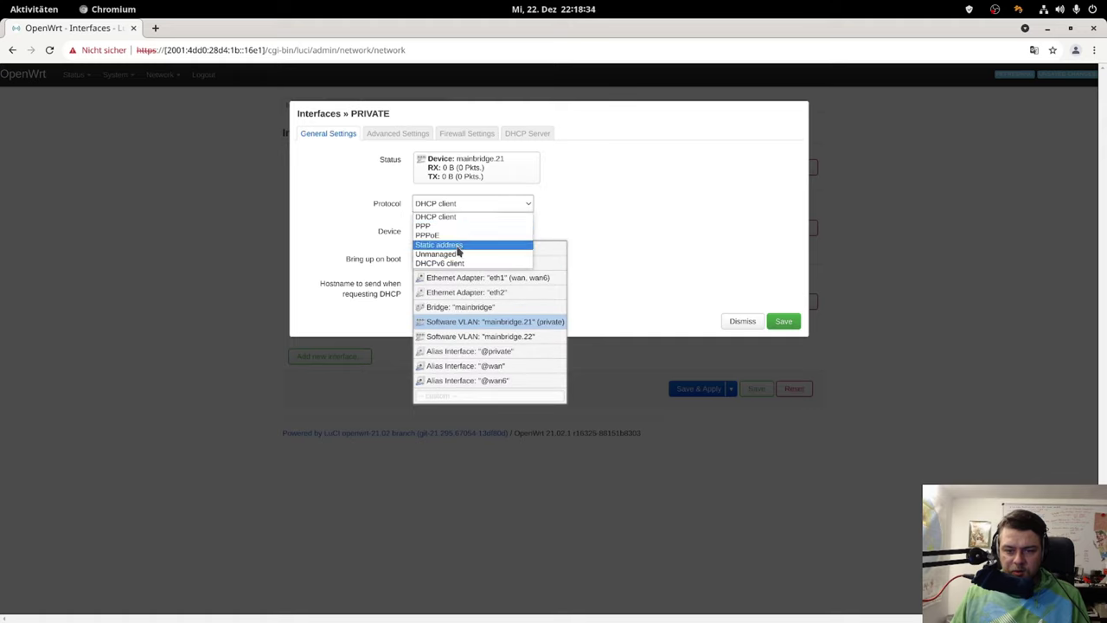
{"action": "left_click", "coordinate": [462, 245]}
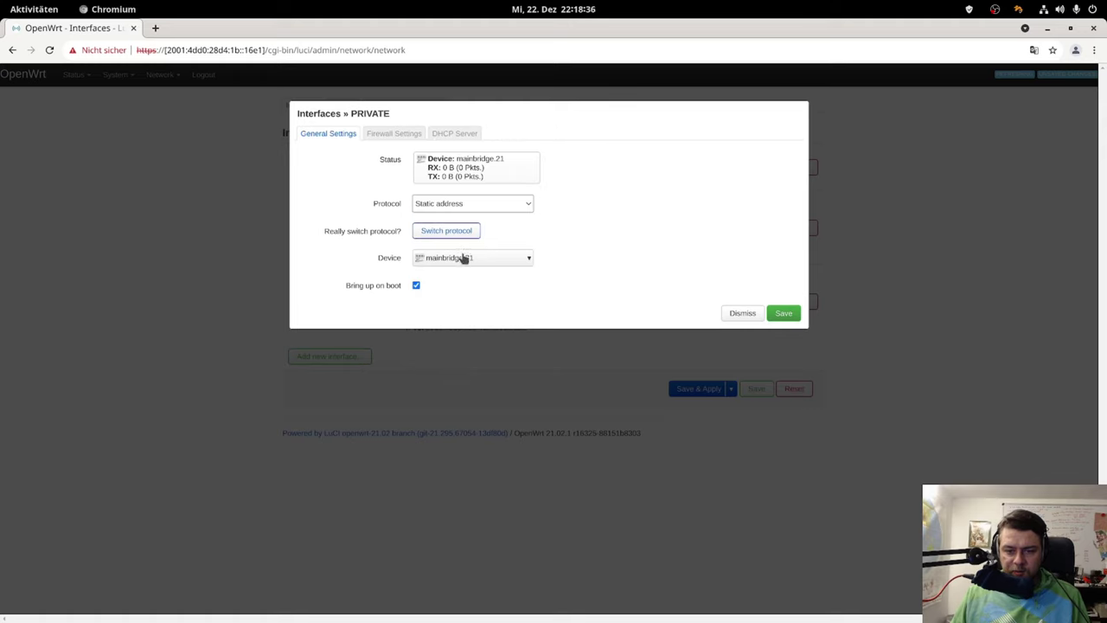
{"action": "left_click", "coordinate": [464, 259]}
{"action": "left_click", "coordinate": [428, 271]}
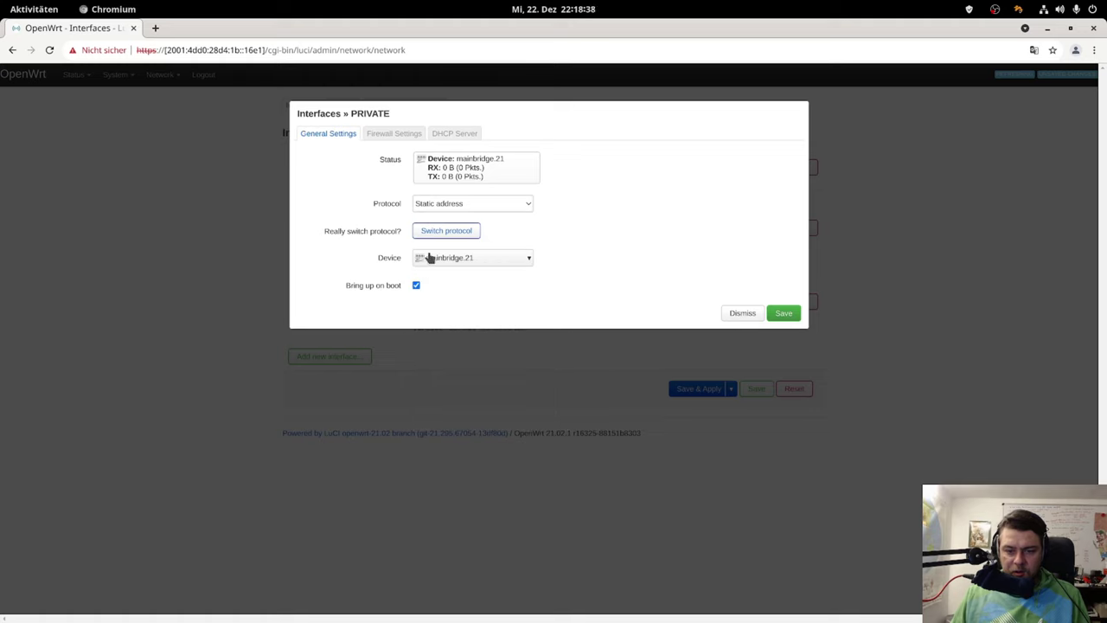
{"action": "left_click", "coordinate": [446, 230]}
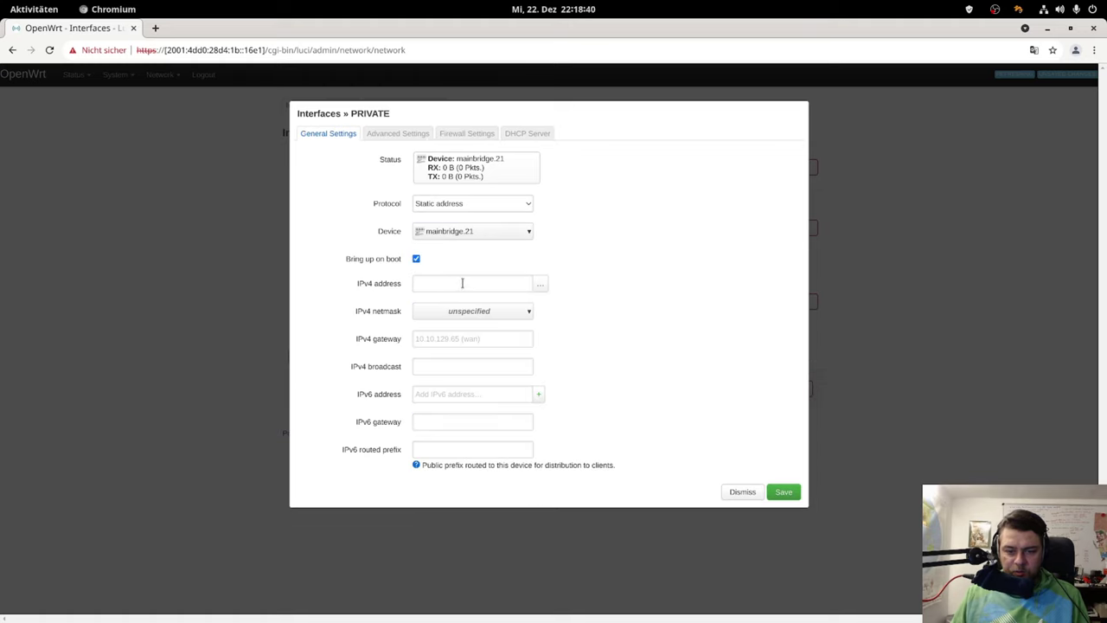
{"action": "left_click", "coordinate": [470, 283]}
{"action": "type", "text": "192.168.120.1"}
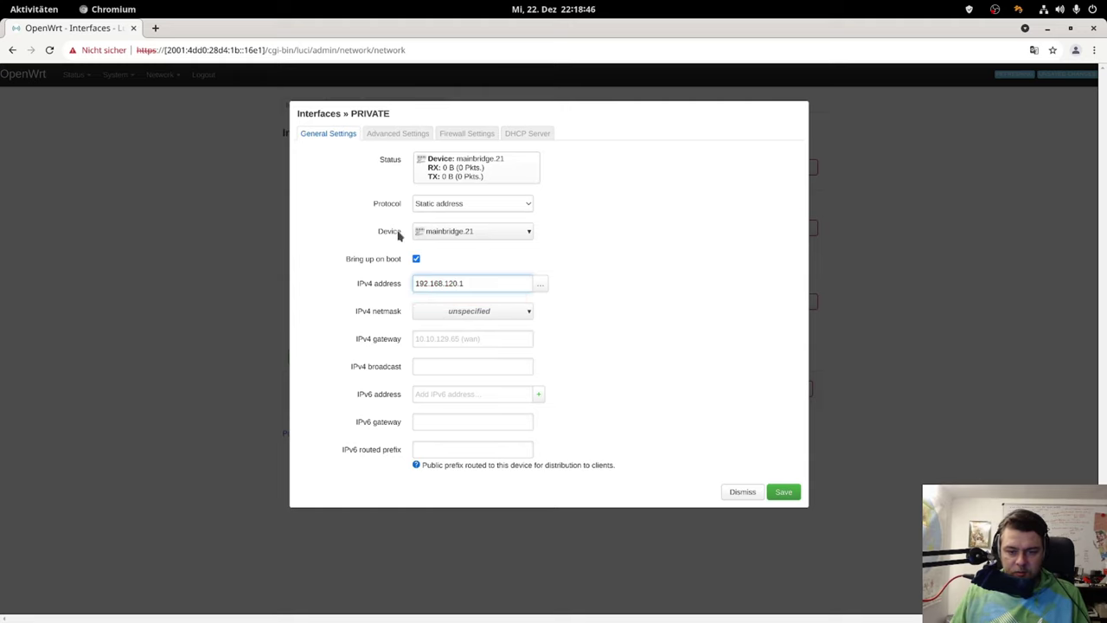
{"action": "left_click", "coordinate": [489, 312]}
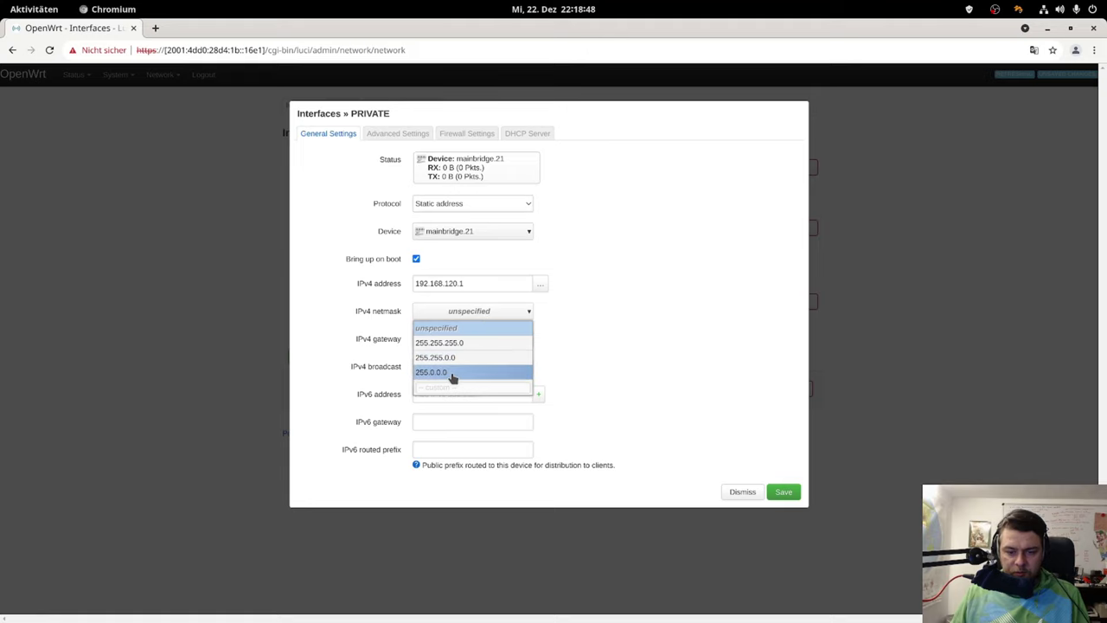
{"action": "left_click", "coordinate": [474, 342]}
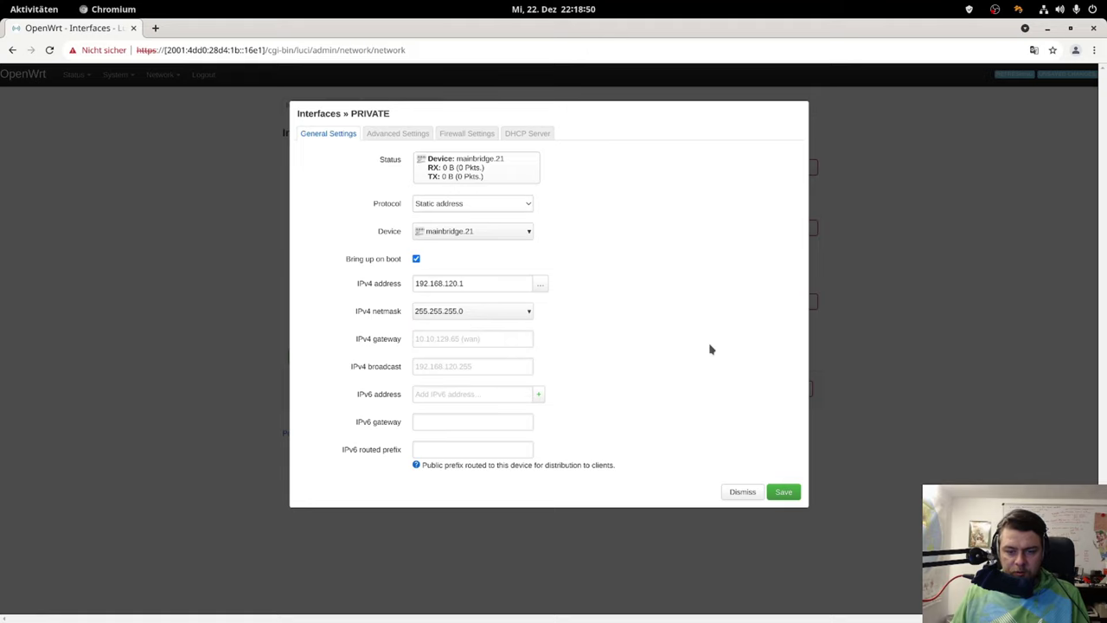
{"action": "left_click", "coordinate": [784, 492]}
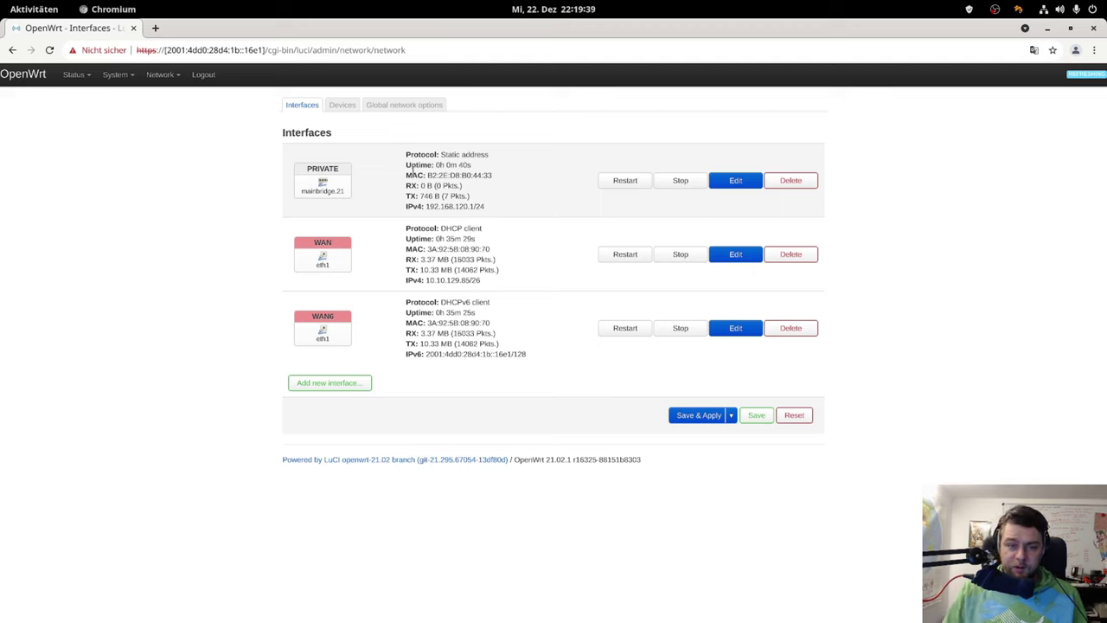
{"action": "left_click", "coordinate": [344, 107]}
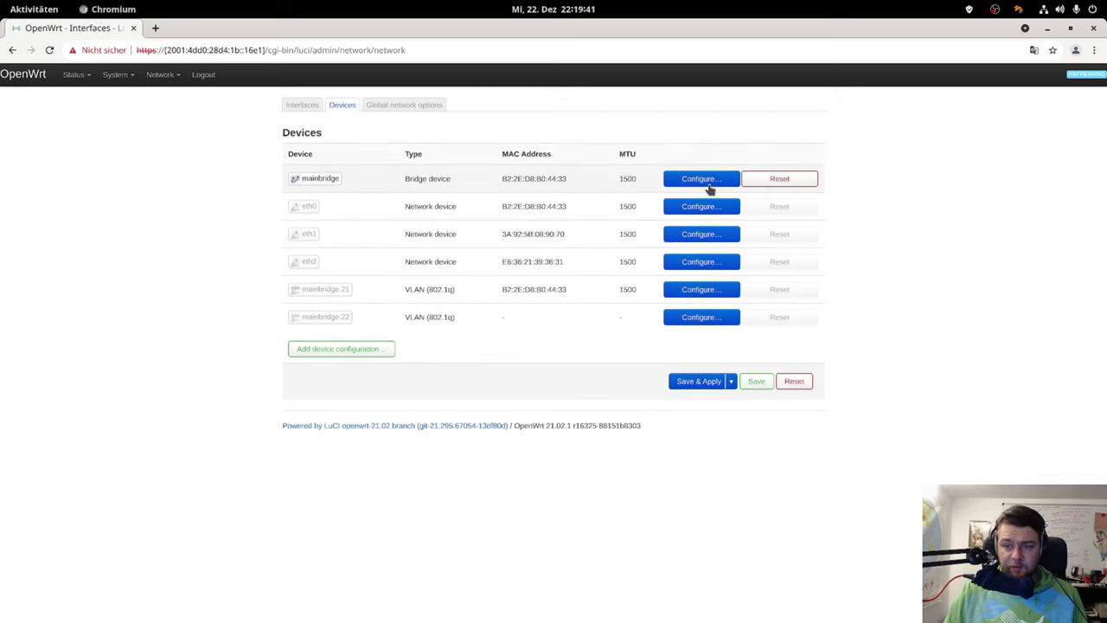
{"action": "left_click", "coordinate": [715, 180]}
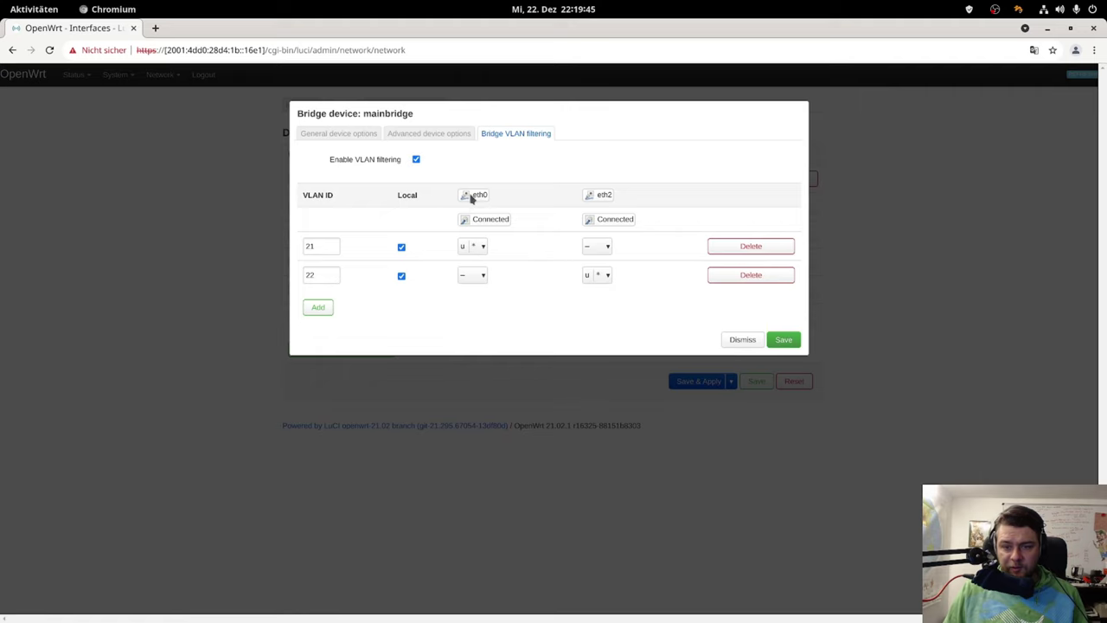
{"action": "left_click", "coordinate": [736, 339]}
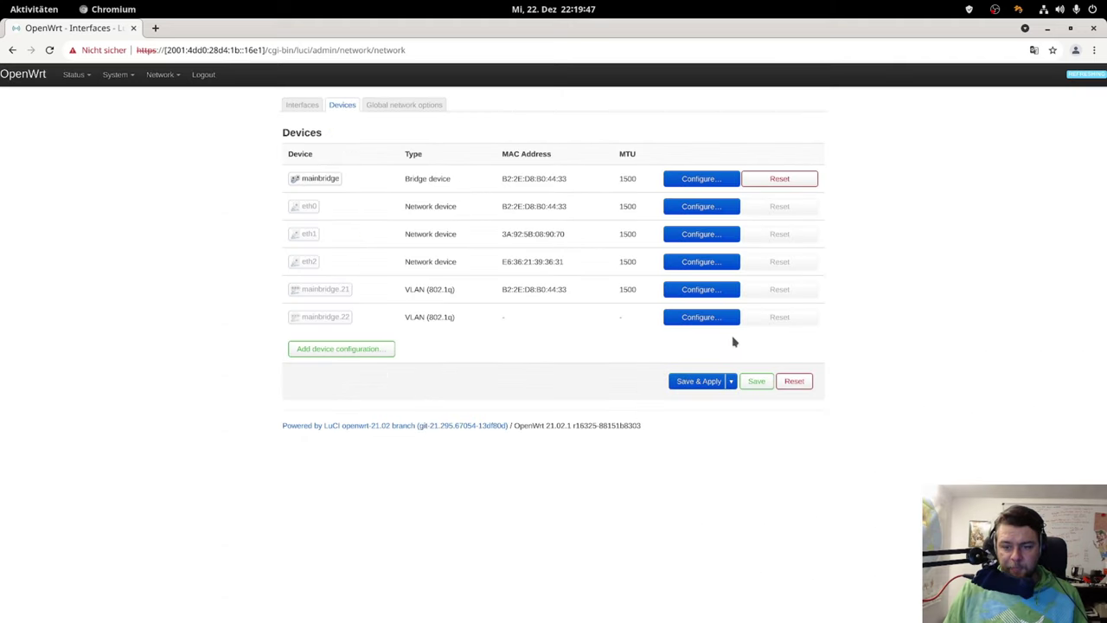
{"action": "left_click", "coordinate": [302, 105]}
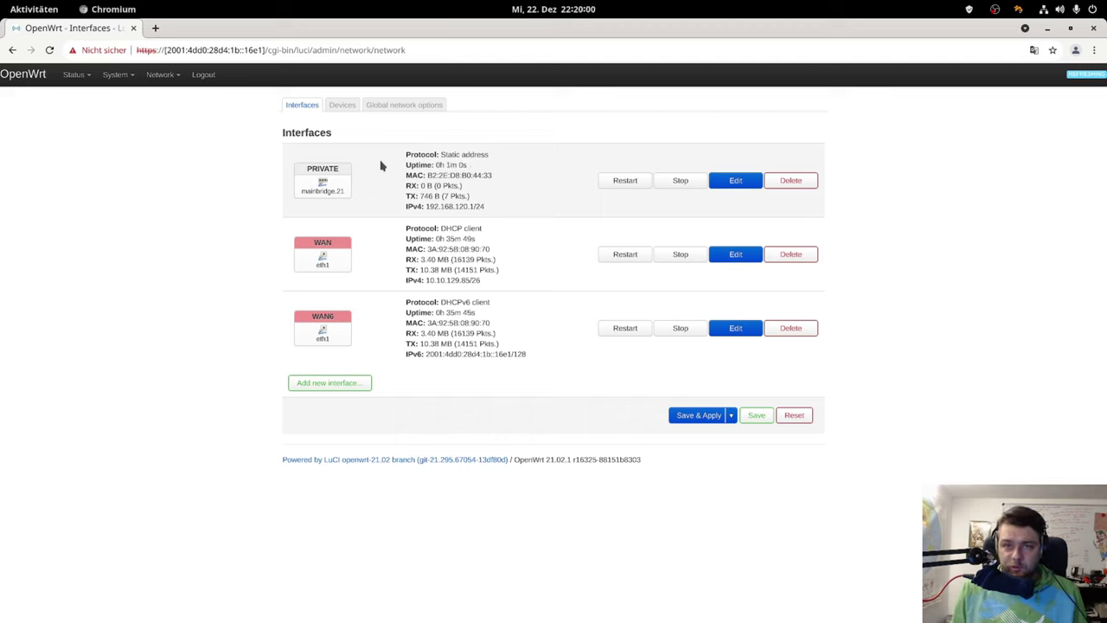
Configure a new VLAN (802.1q) device on eth0 with VLAN ID 21, named eth0.21
{"action": "left_click", "coordinate": [344, 107]}
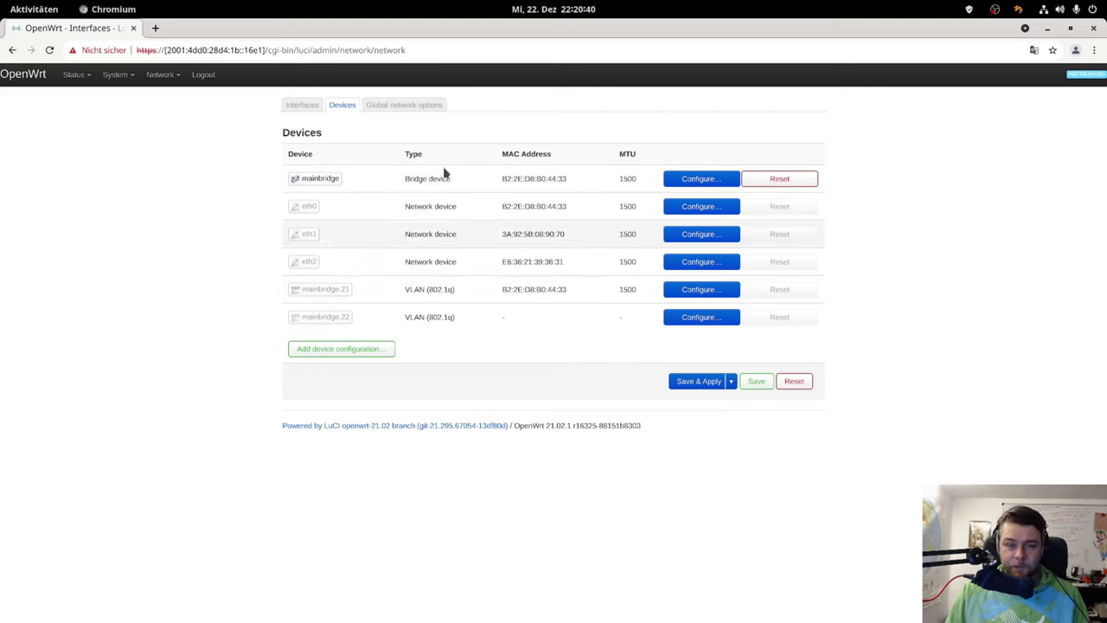
{"action": "left_click", "coordinate": [298, 105]}
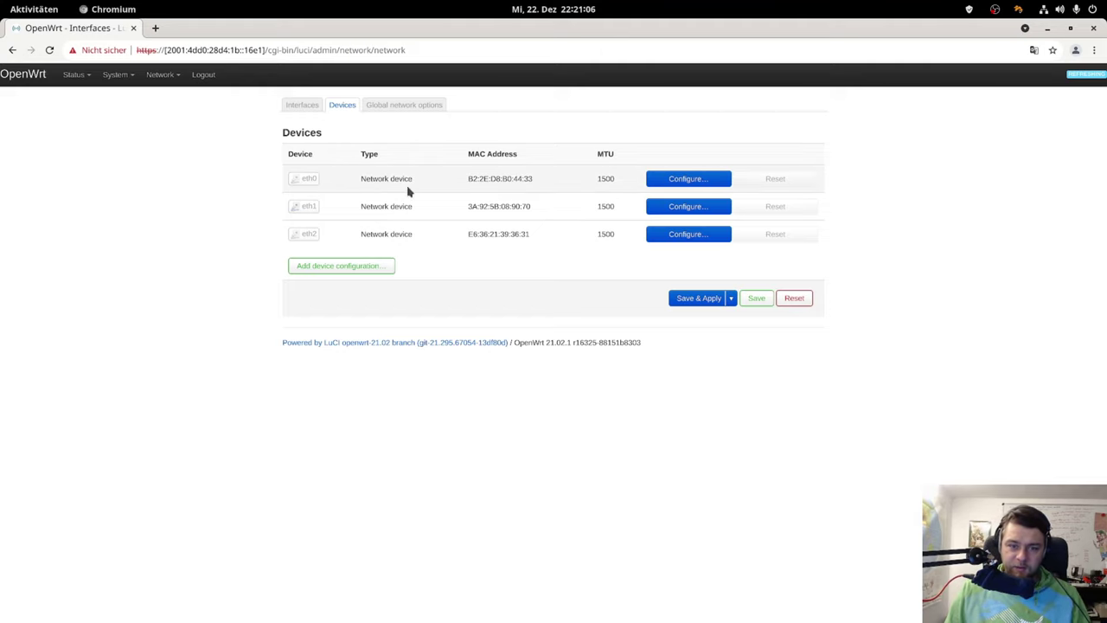
{"action": "left_click", "coordinate": [316, 267]}
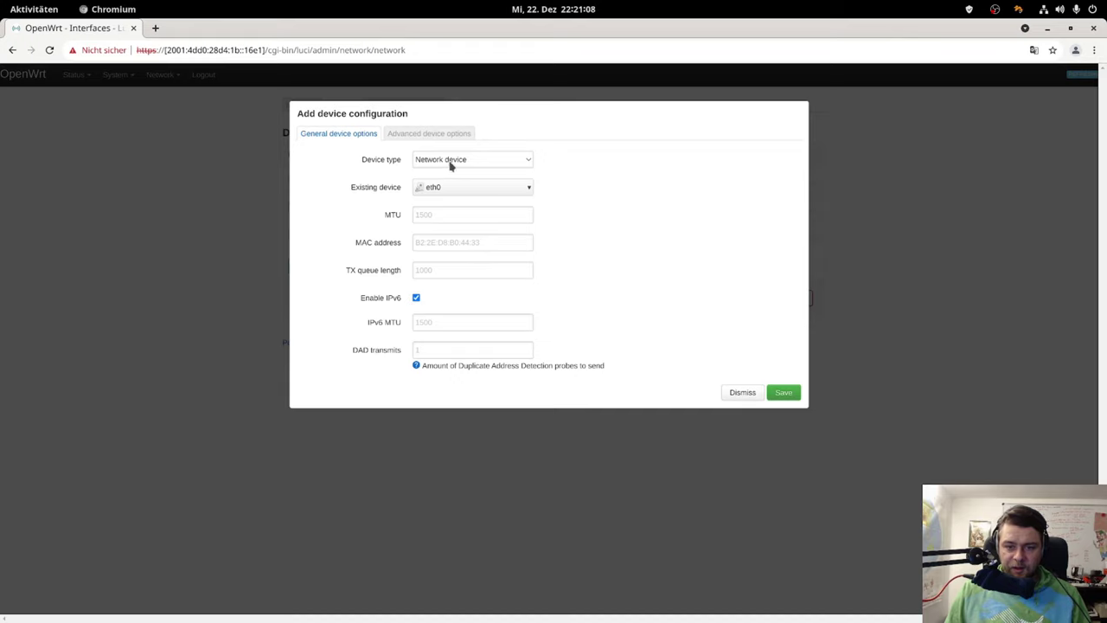
{"action": "left_click", "coordinate": [471, 160]}
{"action": "left_click", "coordinate": [465, 172]}
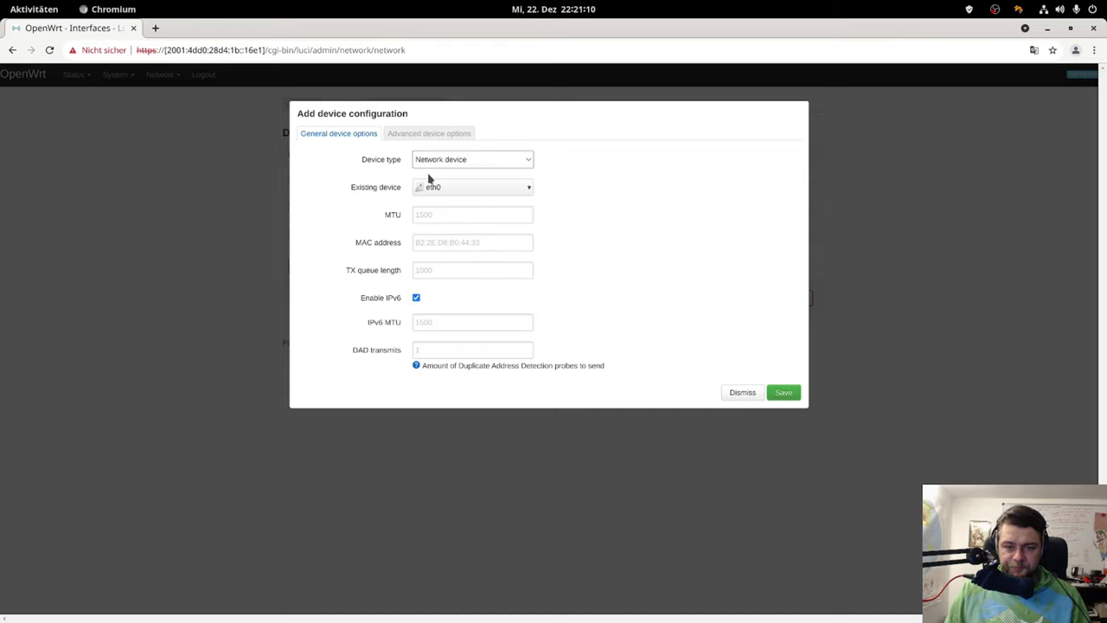
{"action": "left_click", "coordinate": [471, 160]}
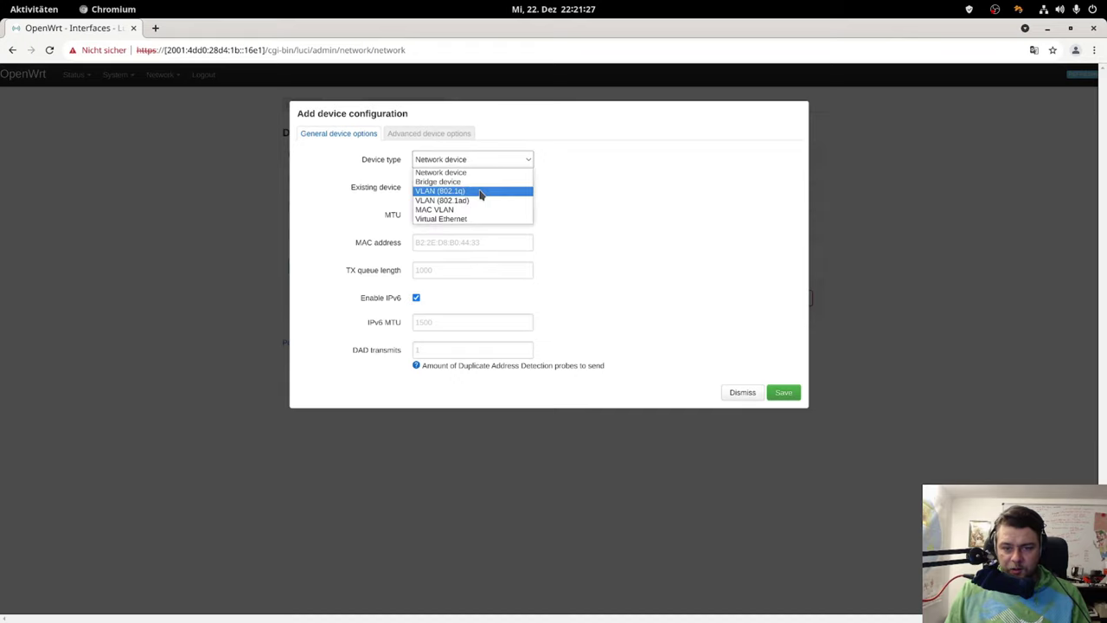
{"action": "left_click", "coordinate": [481, 191]}
{"action": "left_click", "coordinate": [463, 215]}
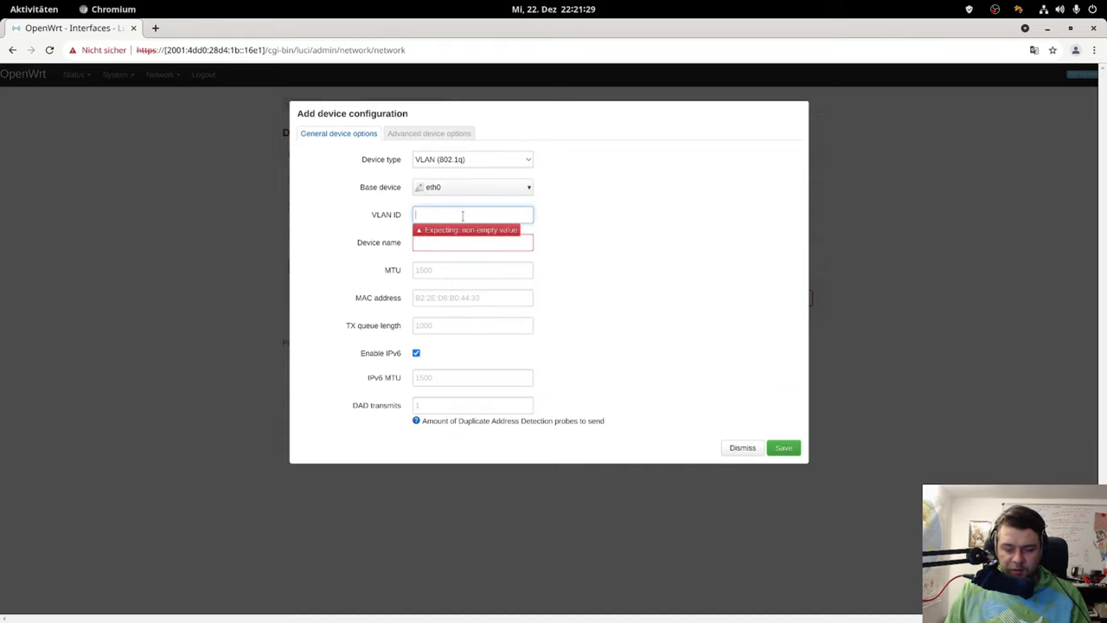
{"action": "type", "text": "21"}
{"action": "key", "text": "Tab"}
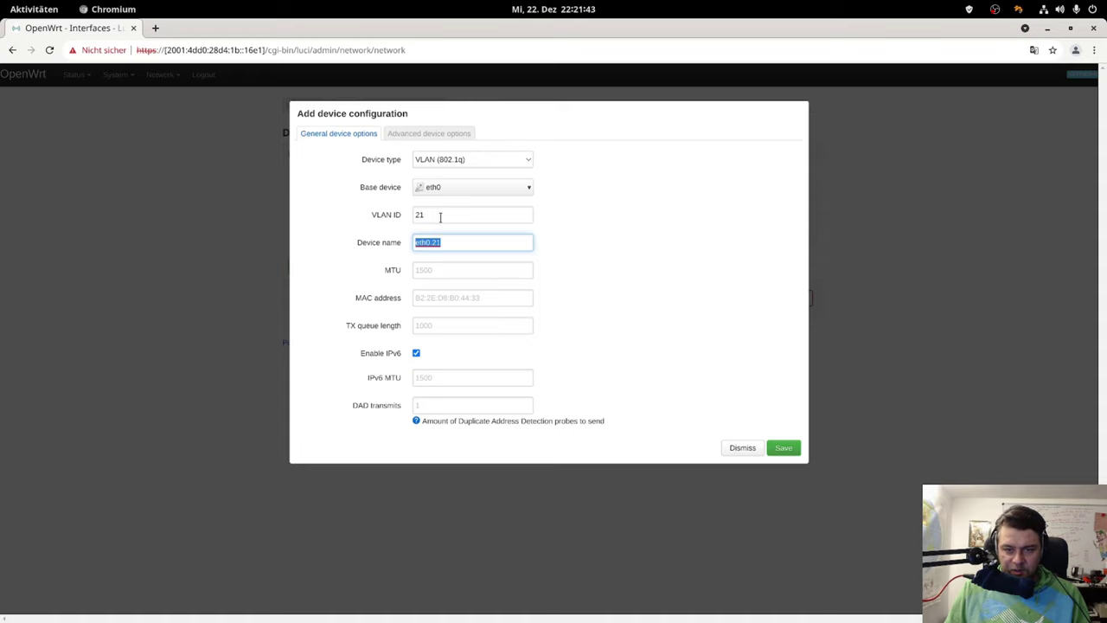
{"action": "left_click", "coordinate": [401, 137]}
{"action": "left_click", "coordinate": [340, 136]}
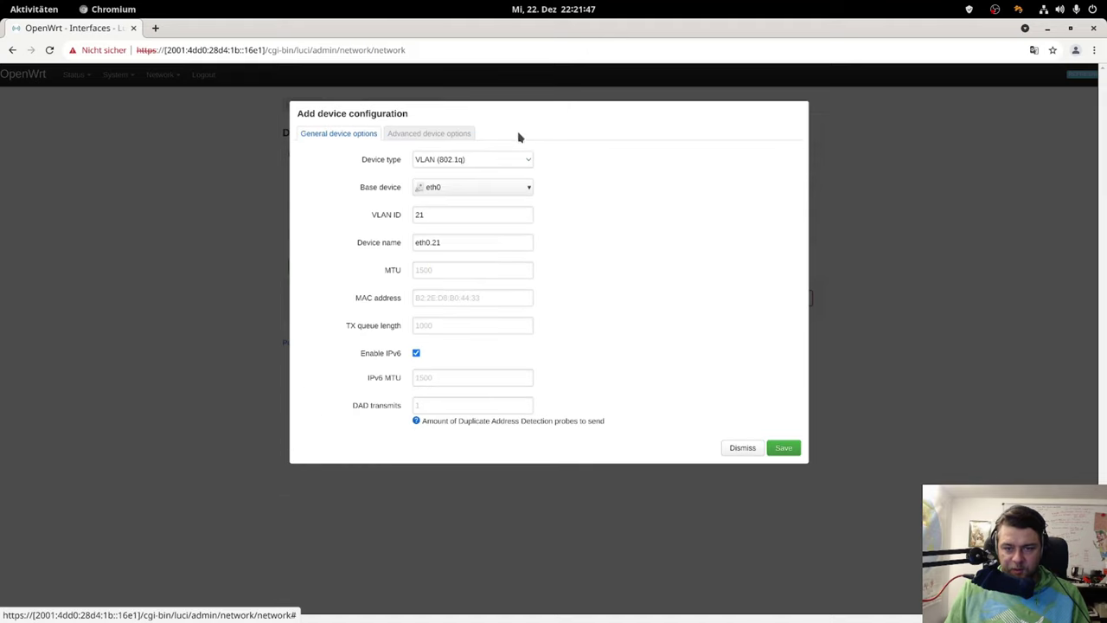
Save eth0.21, then add VLAN (802.1q) device eth2.22 on eth2 with VLAN ID 22
{"action": "left_click", "coordinate": [784, 448]}
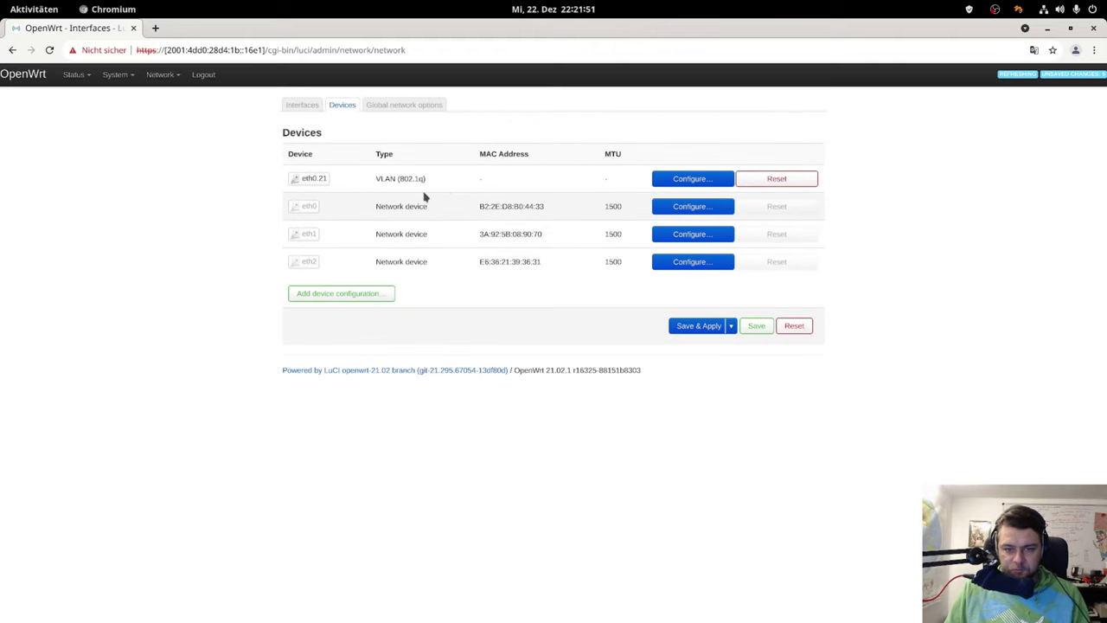
{"action": "left_click", "coordinate": [353, 297]}
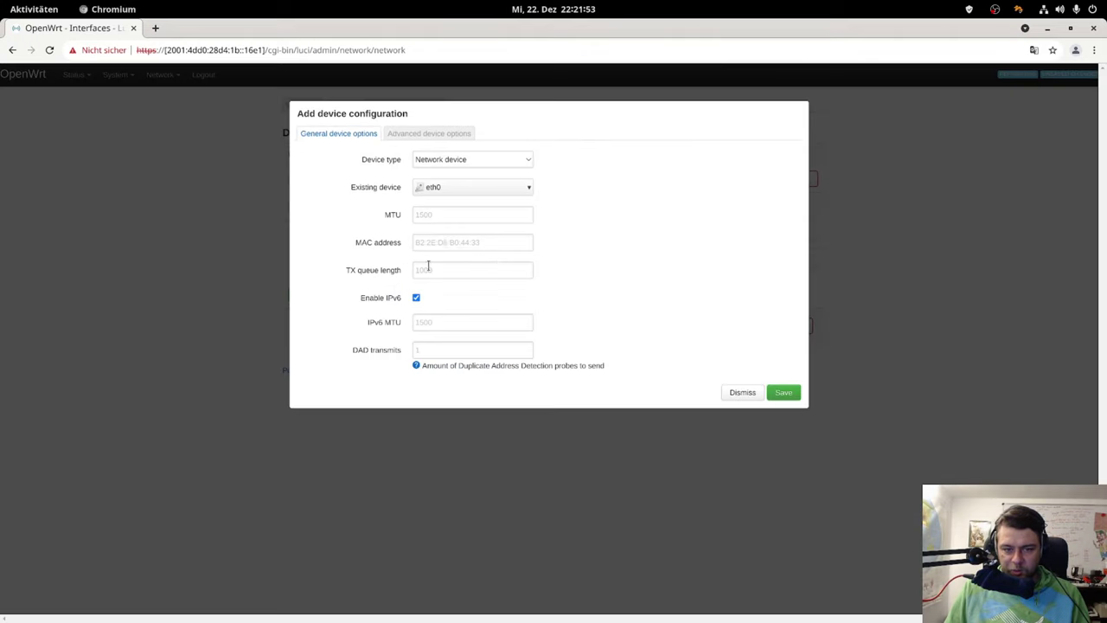
{"action": "left_click", "coordinate": [492, 163]}
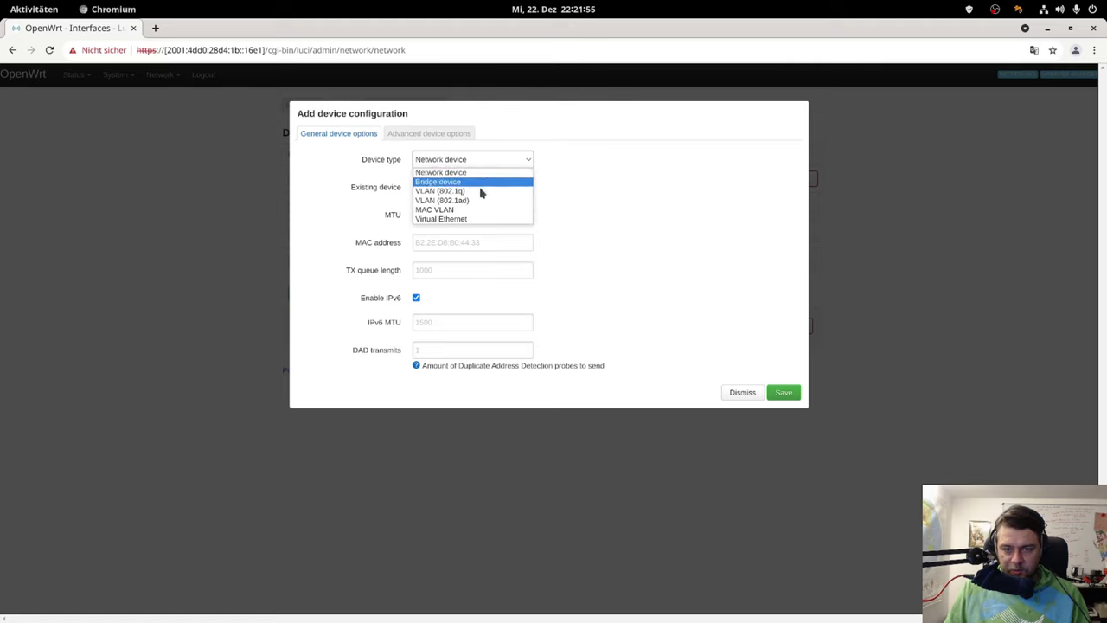
{"action": "left_click", "coordinate": [481, 190]}
{"action": "left_click", "coordinate": [472, 189]}
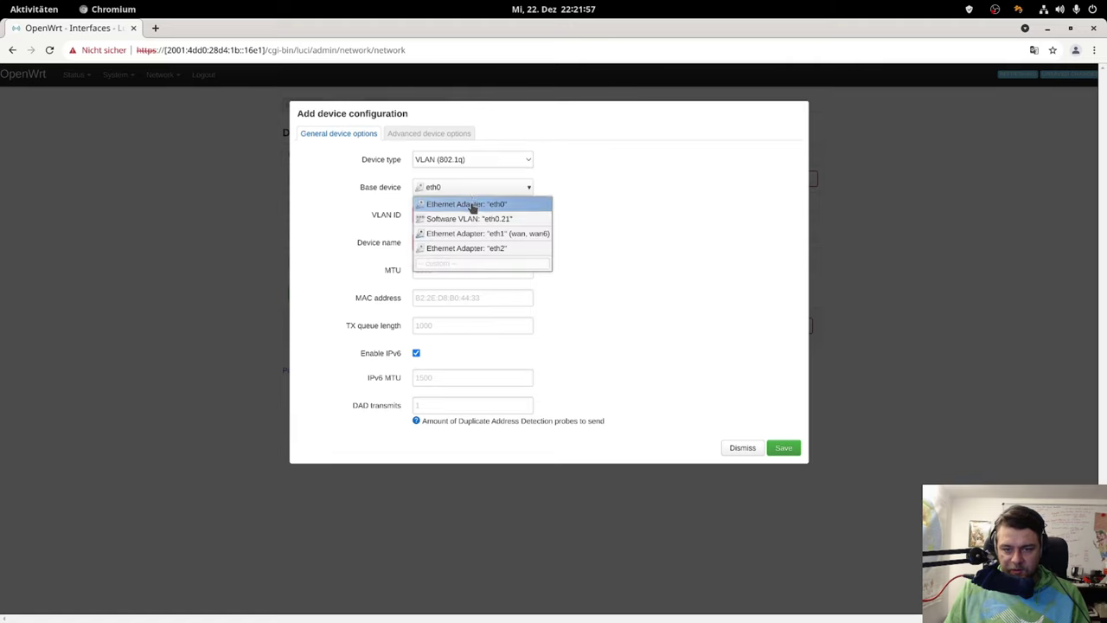
{"action": "left_click", "coordinate": [462, 248]}
{"action": "left_click", "coordinate": [463, 216]}
{"action": "type", "text": "22"}
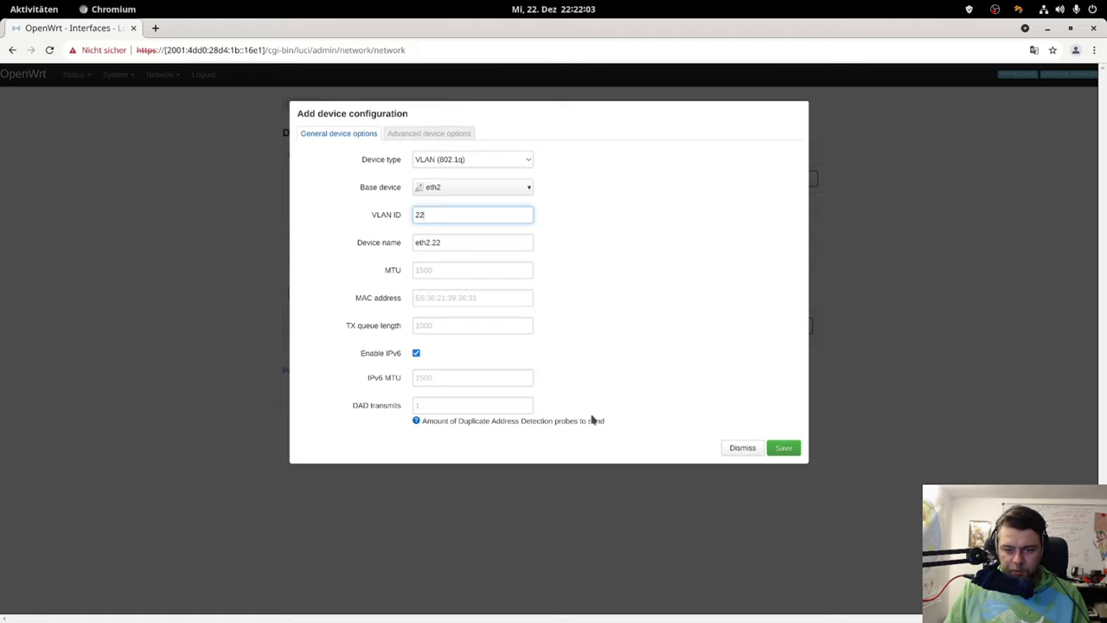
{"action": "left_click", "coordinate": [783, 448]}
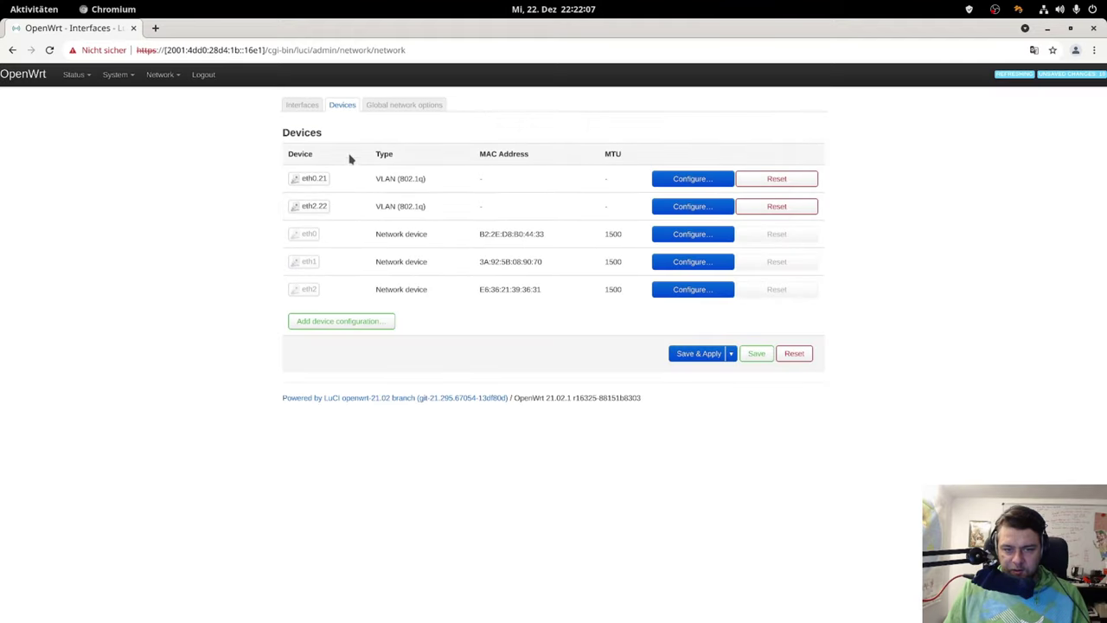
Create a static-address interface named private on device eth0.21
{"action": "left_click", "coordinate": [303, 104]}
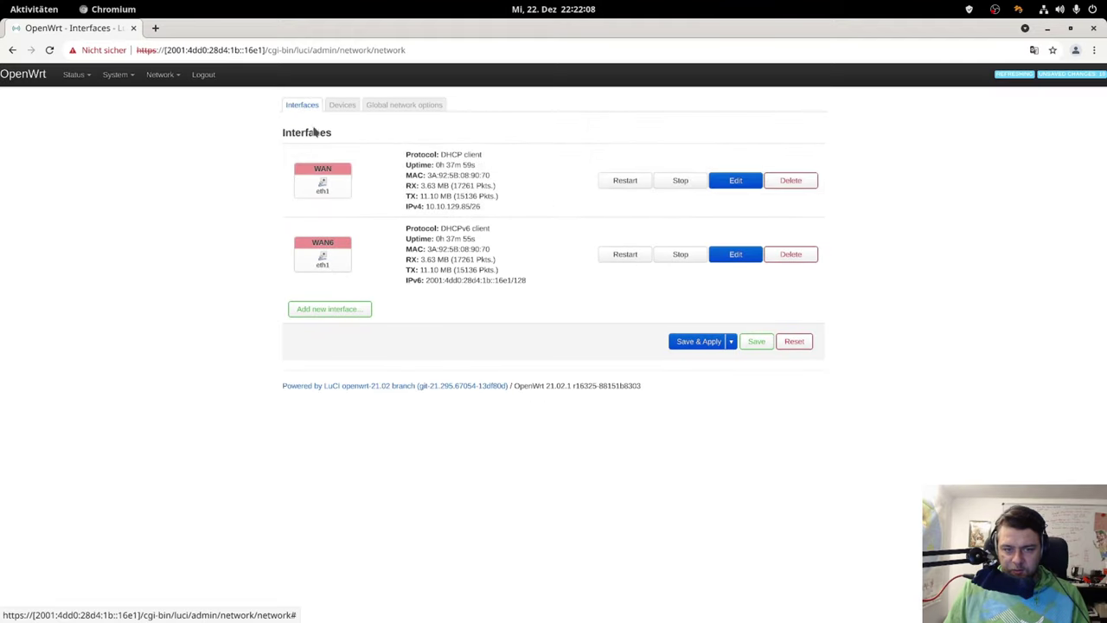
{"action": "left_click", "coordinate": [323, 309]}
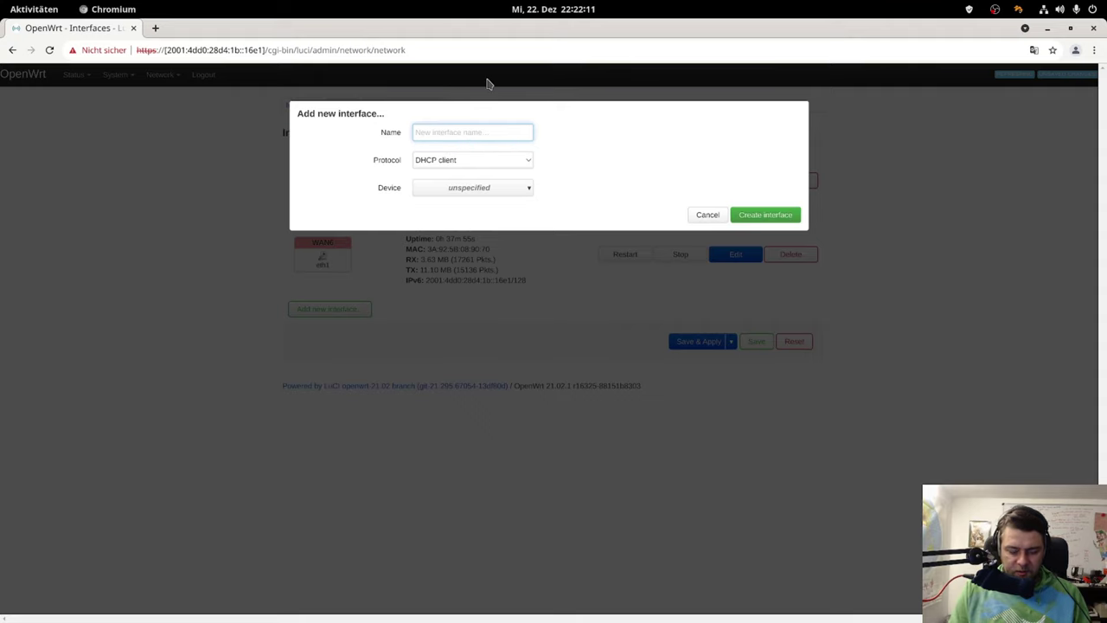
{"action": "type", "text": "private"}
{"action": "left_click", "coordinate": [476, 161]}
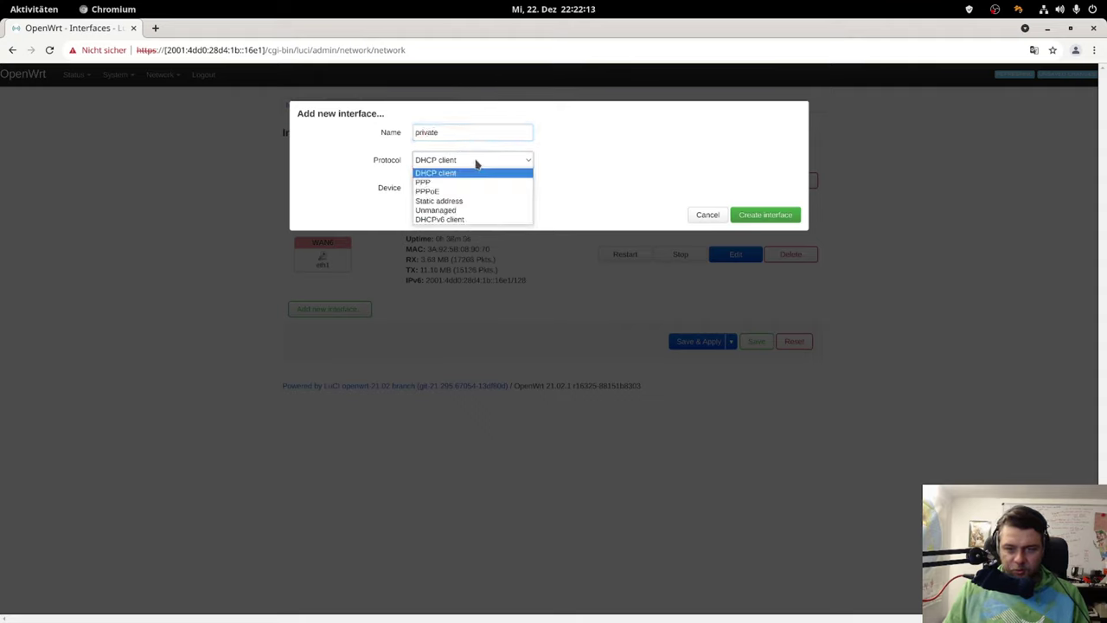
{"action": "left_click", "coordinate": [465, 204]}
{"action": "left_click", "coordinate": [474, 190]}
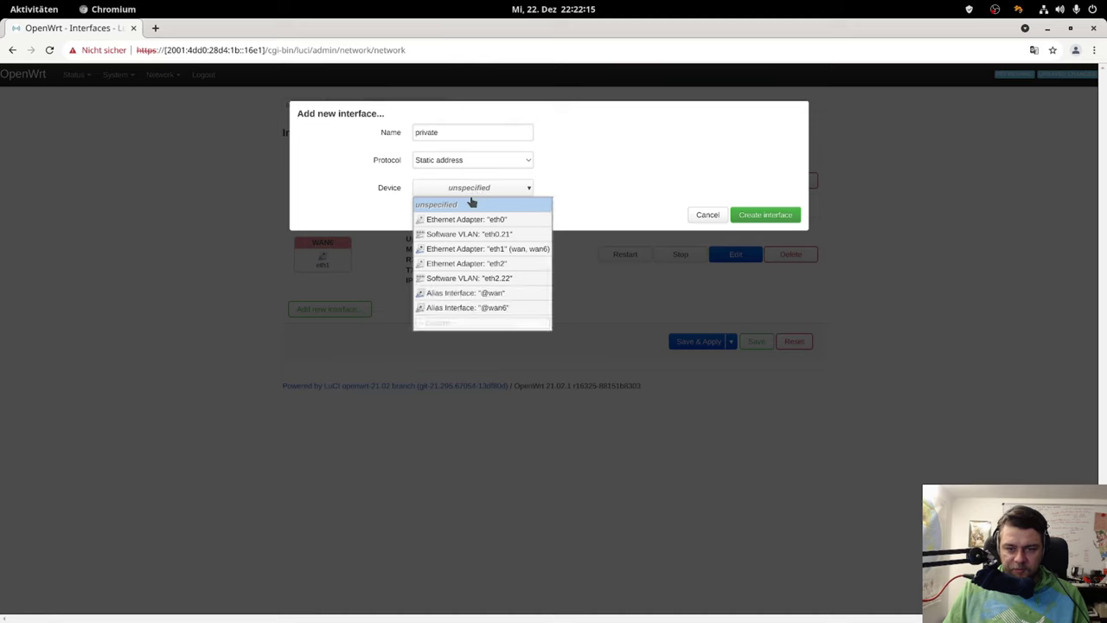
{"action": "left_click", "coordinate": [534, 236]}
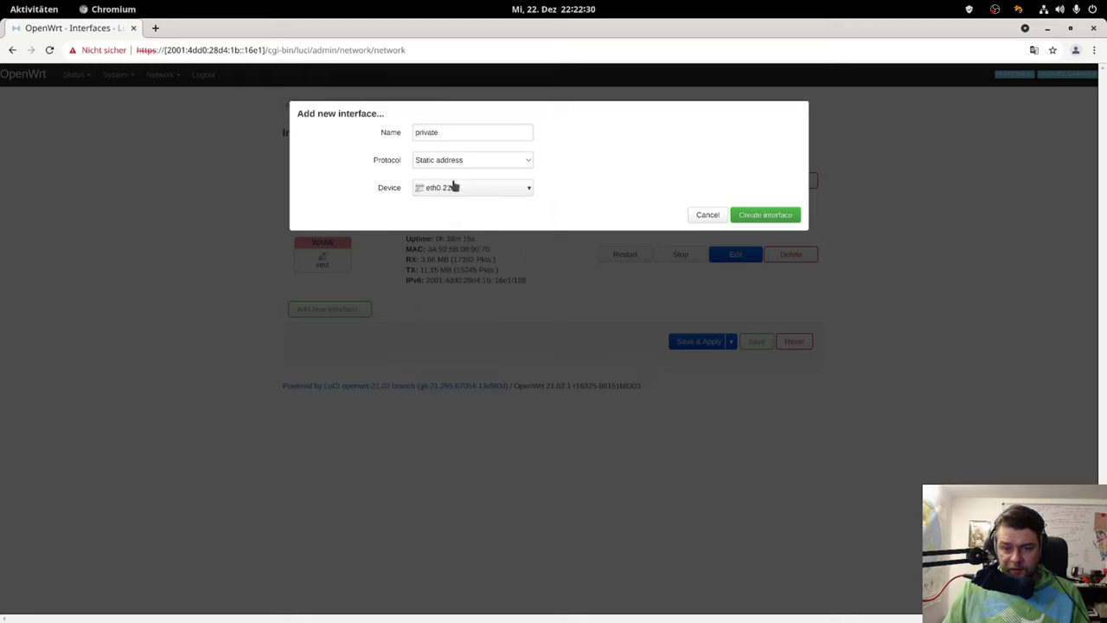
{"action": "left_click", "coordinate": [765, 214]}
Set its IPv4 address to 192.168.120.1 with netmask 255.255.255.0 and save
{"action": "left_click", "coordinate": [451, 284]}
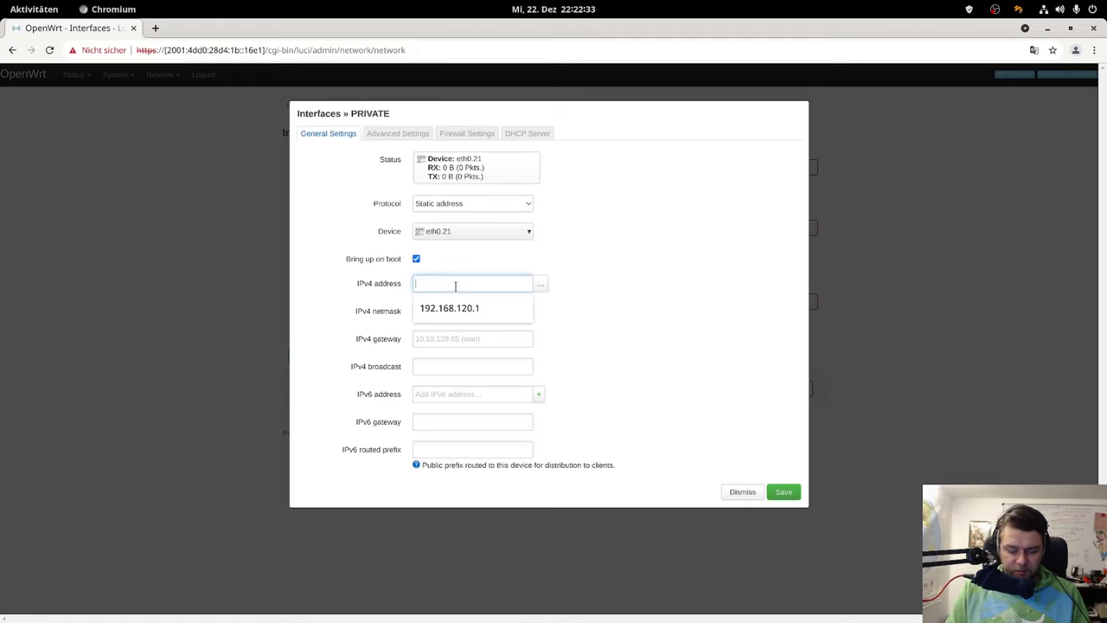
{"action": "key", "text": "Down"}
{"action": "key", "text": "Return"}
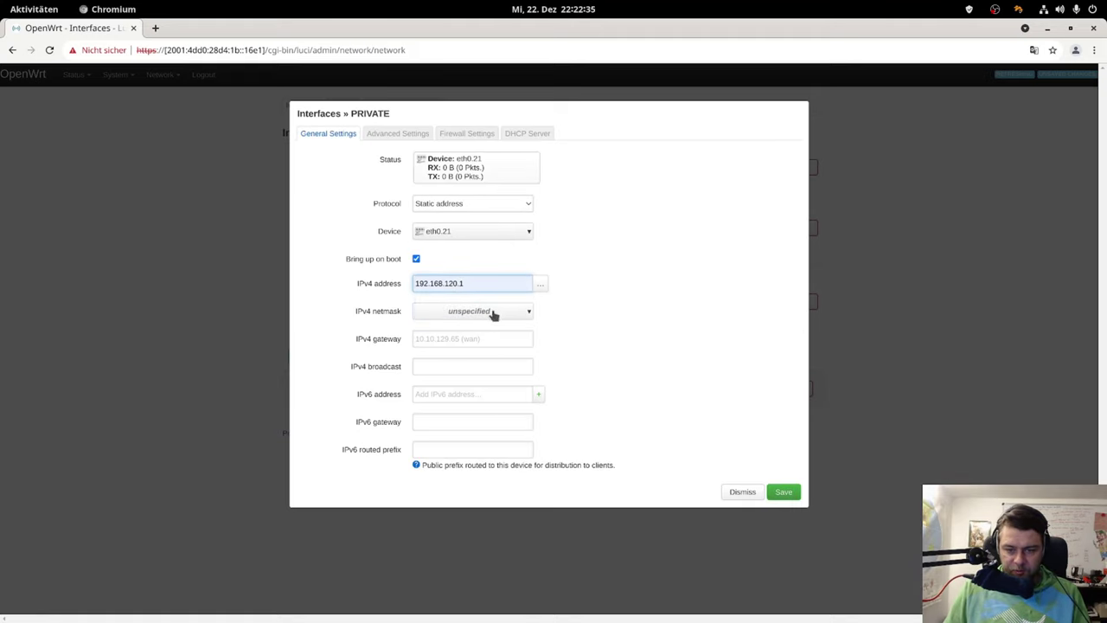
{"action": "left_click", "coordinate": [494, 313]}
{"action": "left_click", "coordinate": [476, 359]}
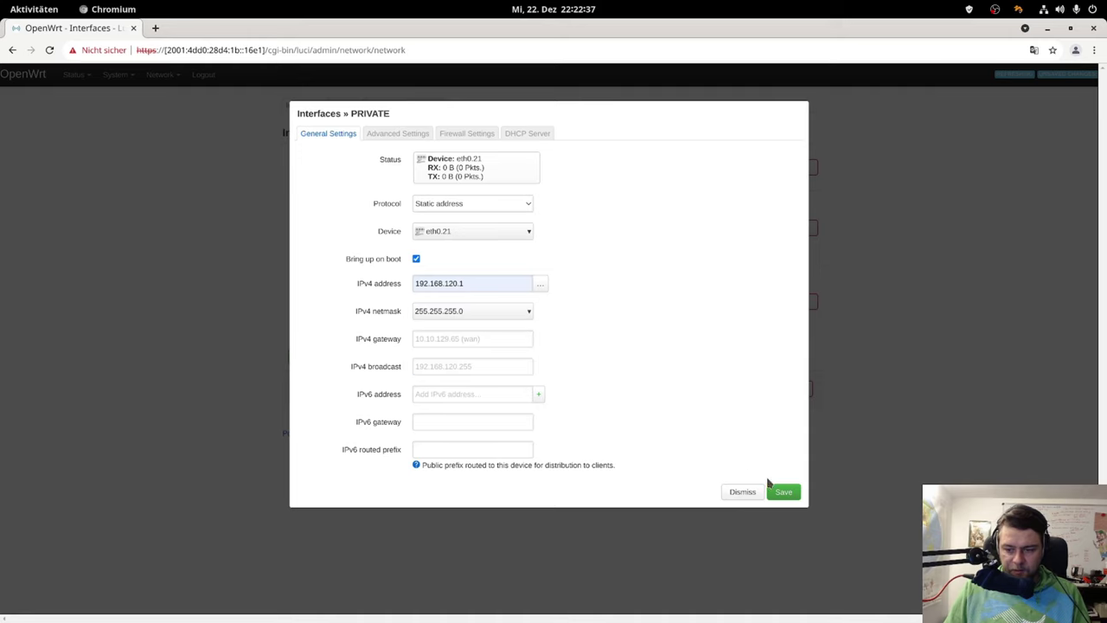
{"action": "left_click", "coordinate": [782, 491]}
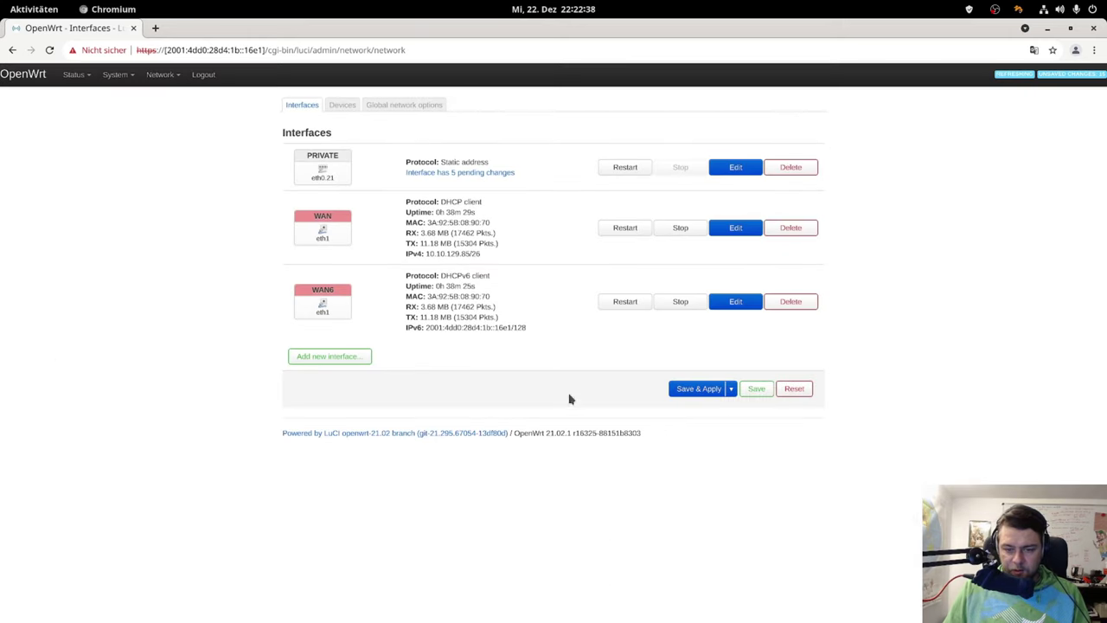
Apply the pending changes so PRIVATE comes up on eth0.21, then view the Devices list
{"action": "left_click", "coordinate": [707, 389]}
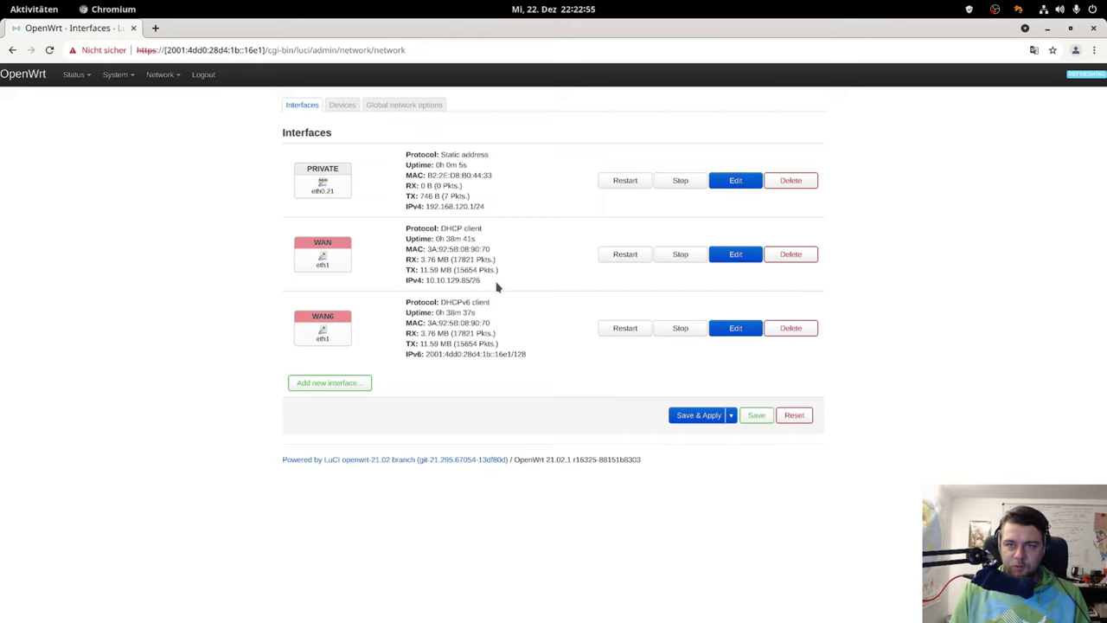
{"action": "left_click", "coordinate": [342, 105]}
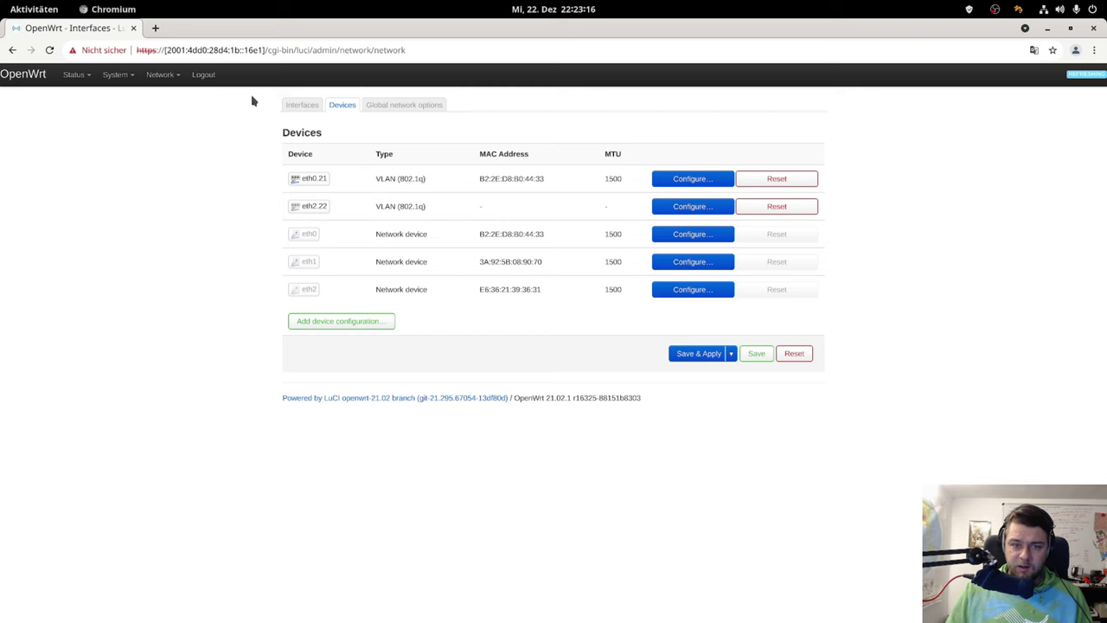
Return to the Interfaces list
{"action": "left_click", "coordinate": [304, 107]}
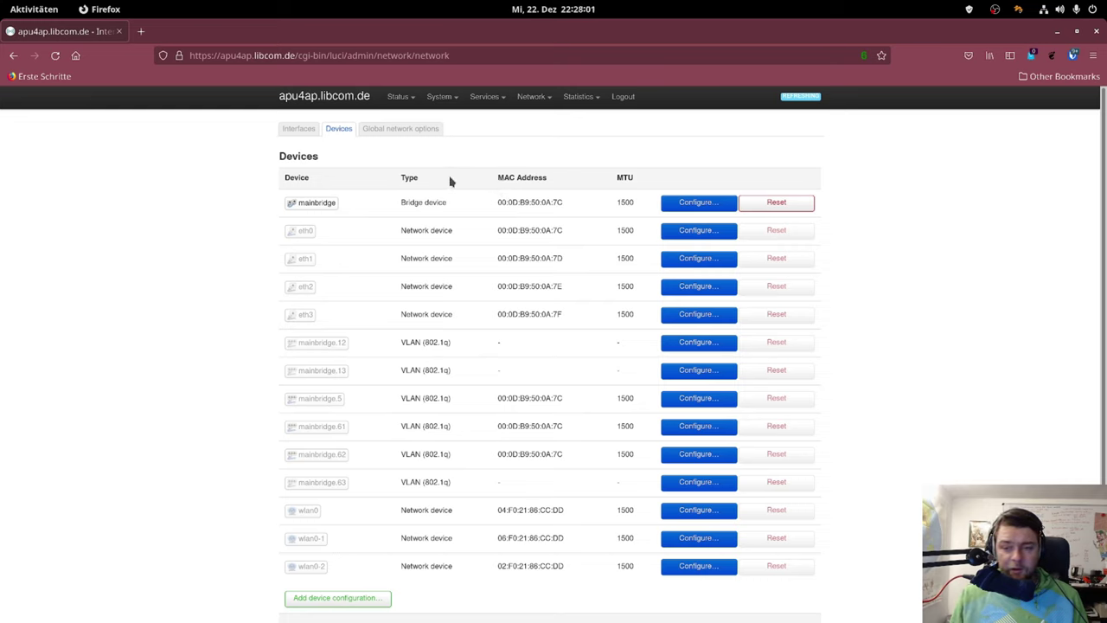
{"action": "left_click", "coordinate": [686, 206]}
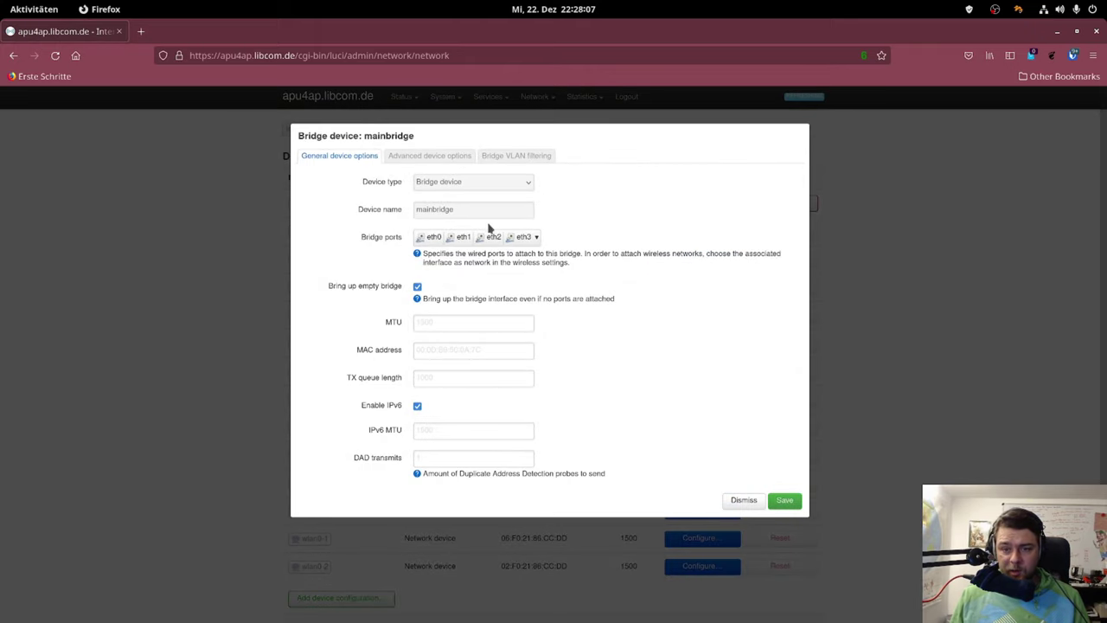
{"action": "left_click", "coordinate": [516, 160]}
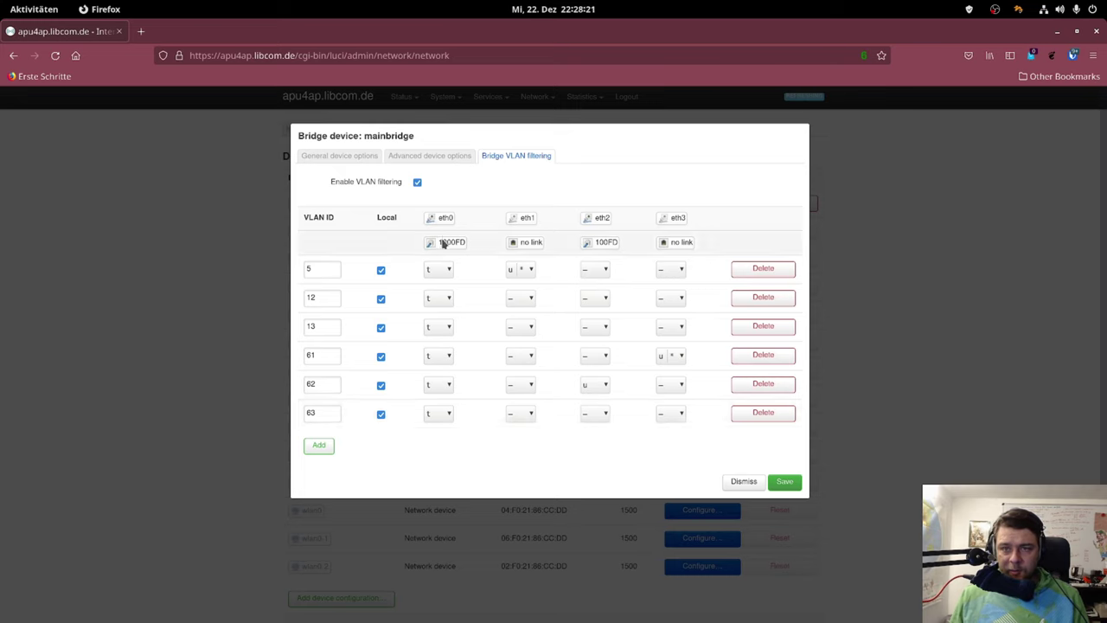
{"action": "mouse_move", "coordinate": [436, 244]}
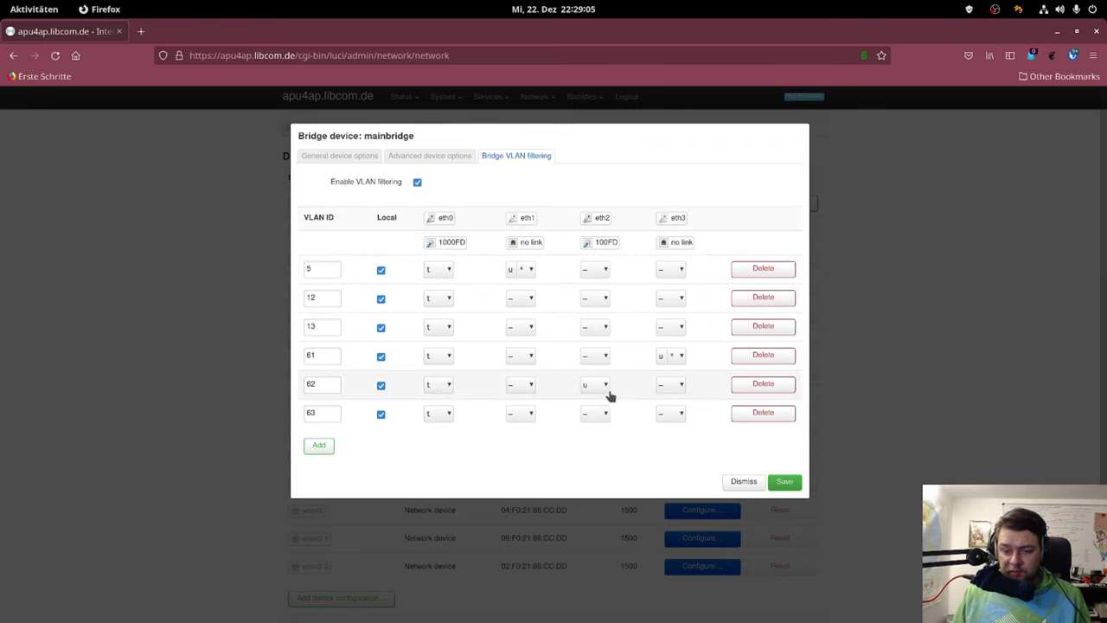
{"action": "left_click", "coordinate": [315, 387]}
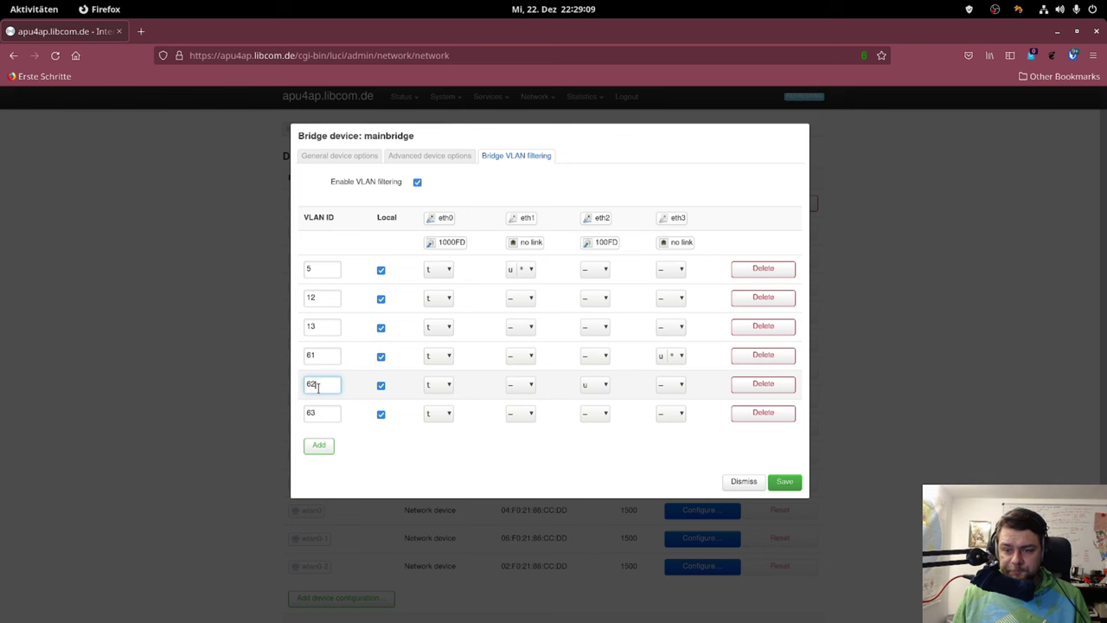
{"action": "key", "text": "Escape"}
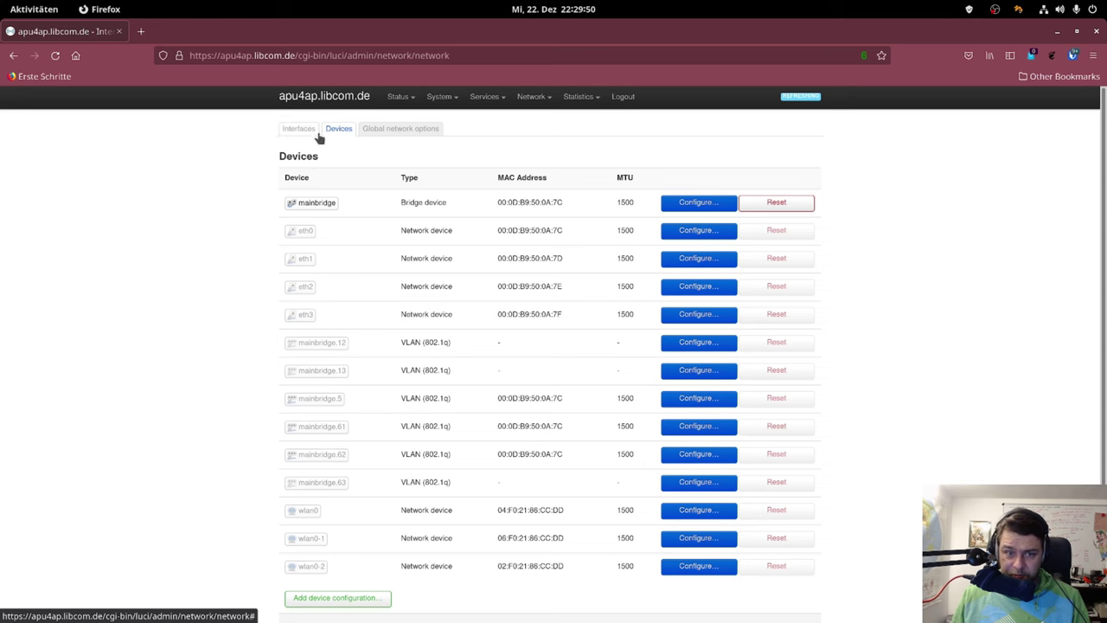
Show the access point's INSECURE, MGMT, MGMT6 and SECURE interfaces
{"action": "left_click", "coordinate": [304, 131]}
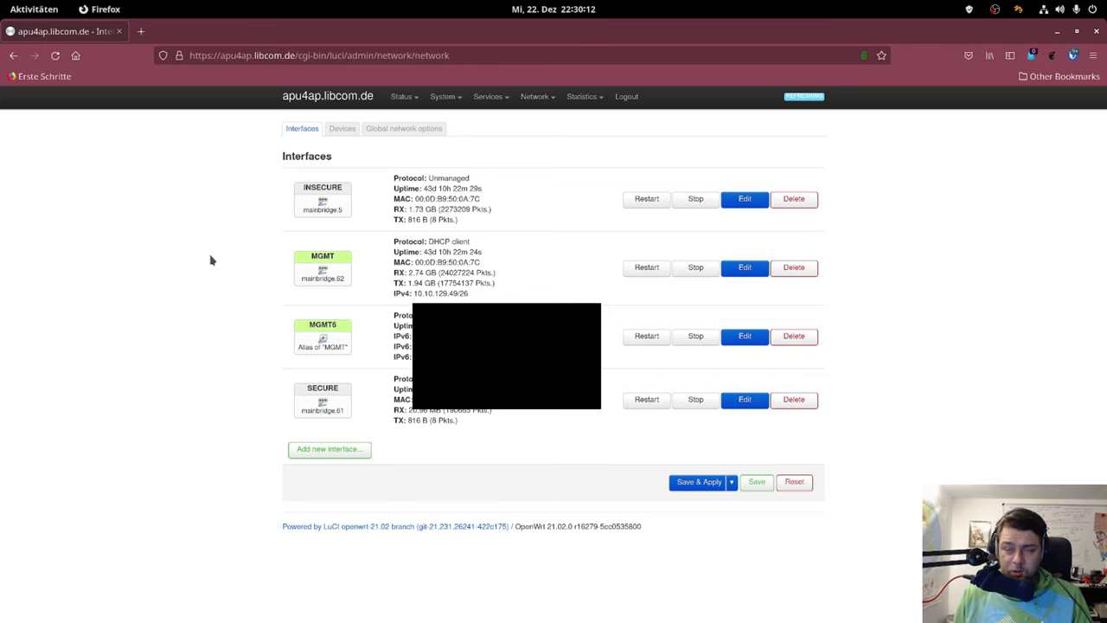
Edit the Quagermark wireless network and show its Network setting attached to MGMT
{"action": "mouse_move", "coordinate": [534, 96]}
{"action": "left_click", "coordinate": [535, 134]}
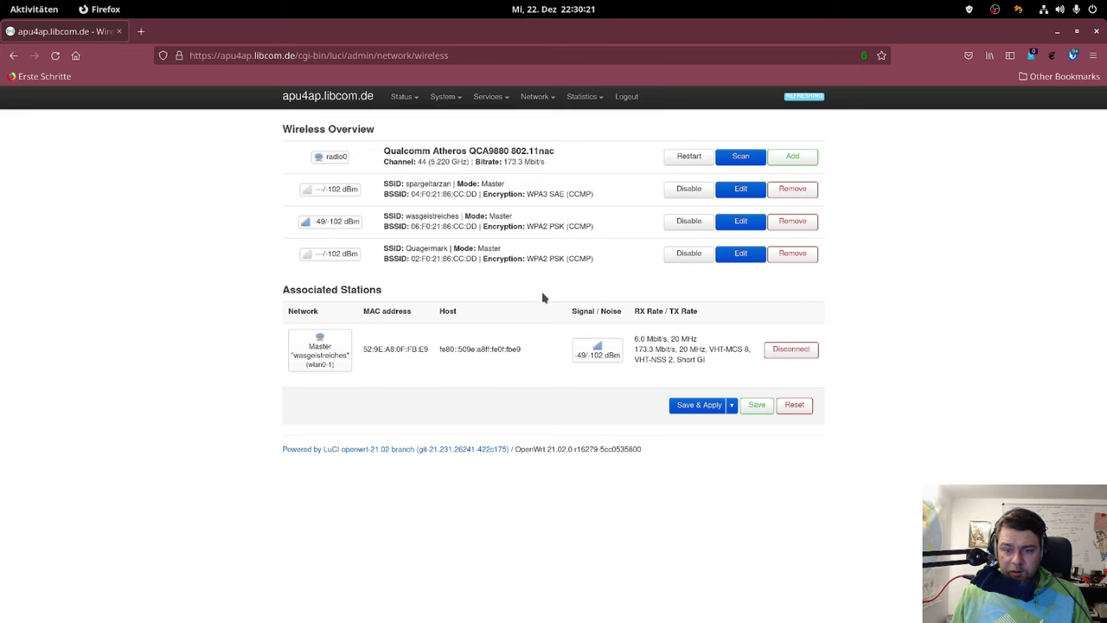
{"action": "left_click", "coordinate": [741, 256]}
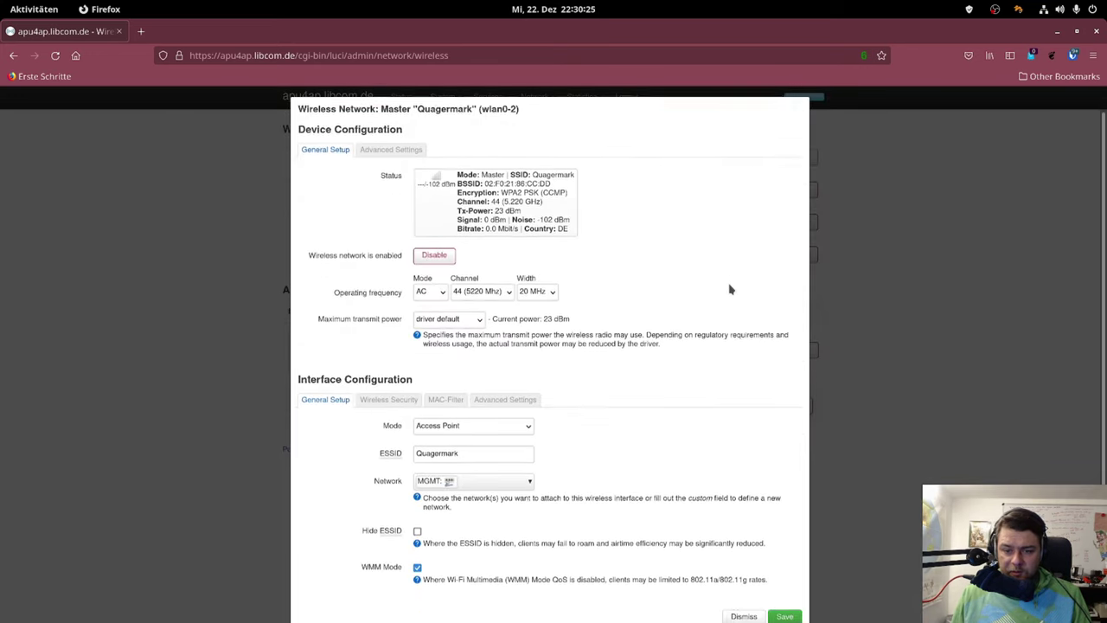
{"action": "scroll", "coordinate": [729, 281], "scroll_direction": "down", "scroll_amount": 2}
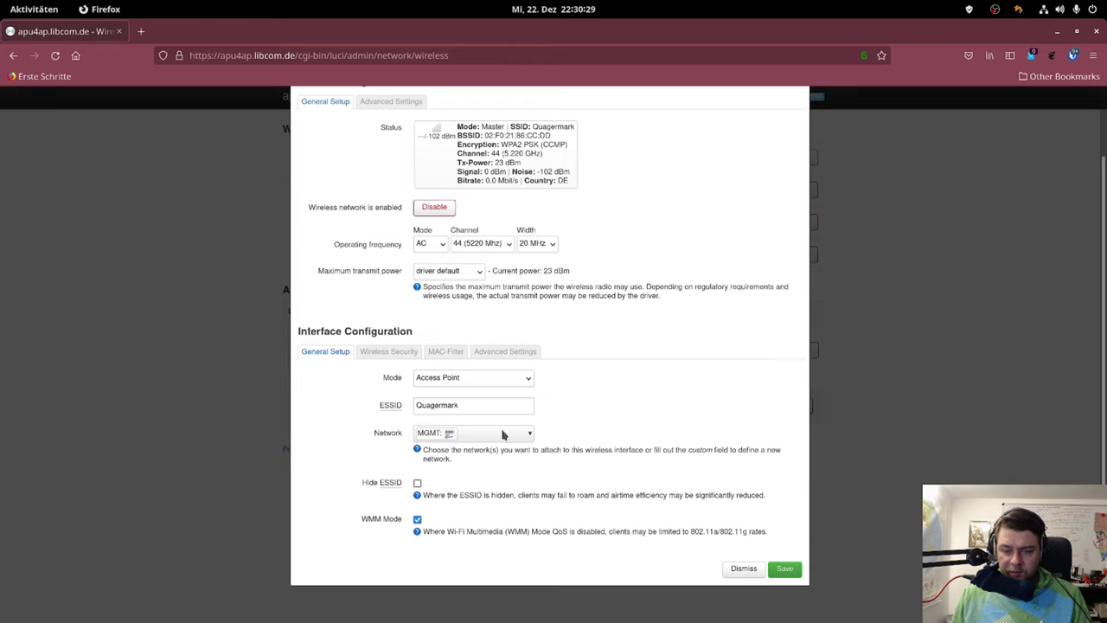
{"action": "left_click", "coordinate": [487, 438]}
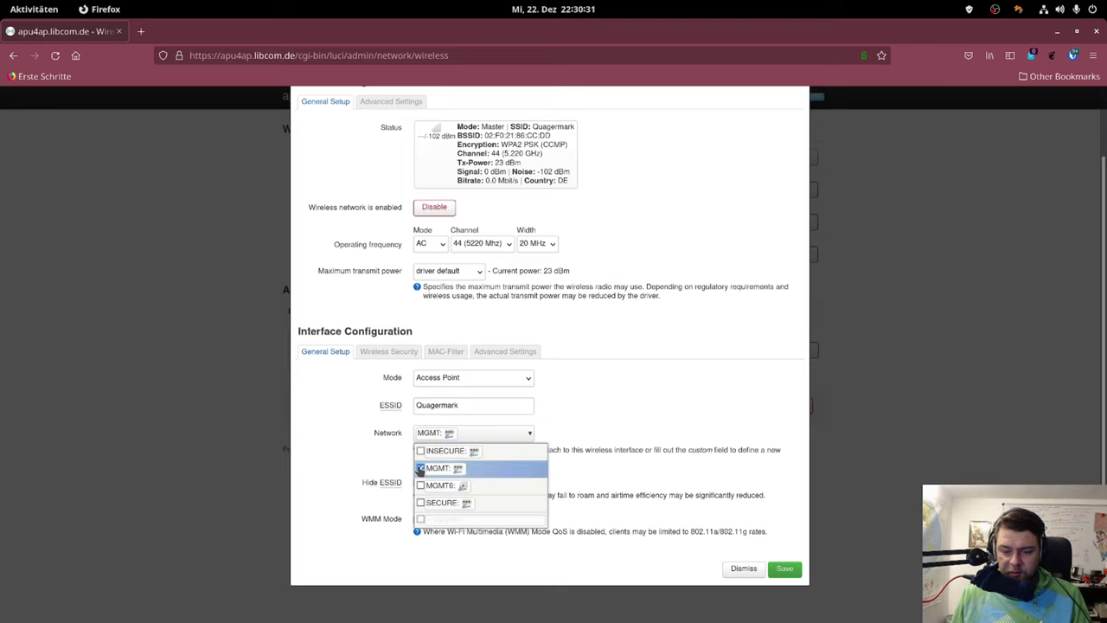